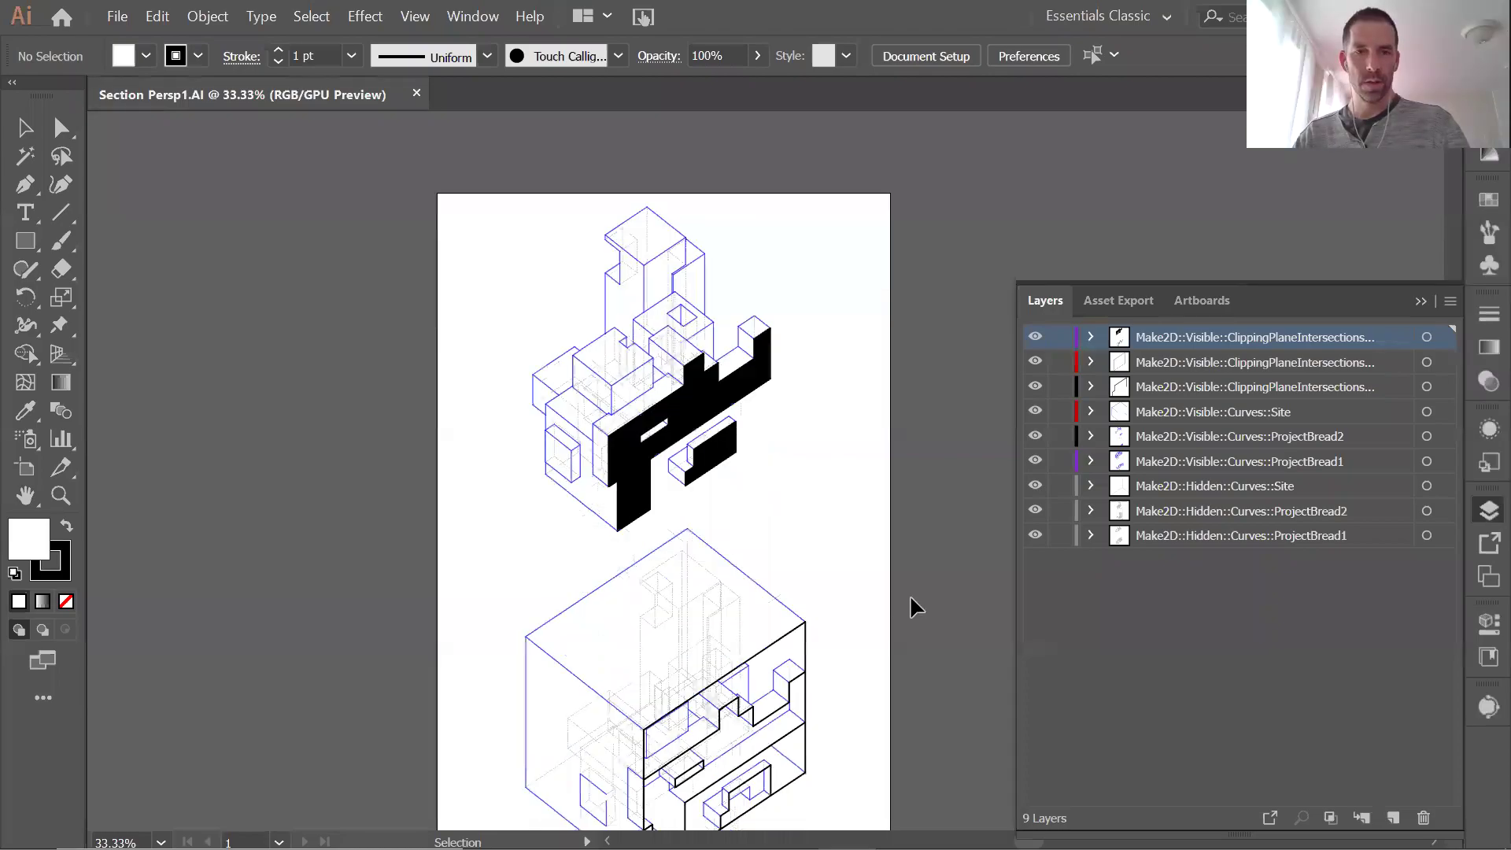
Zoom out to 33.33%, centre the drawings, then zoom in on the upper section drawing
key("z")
left_click_drag(509, 222, 819, 533)
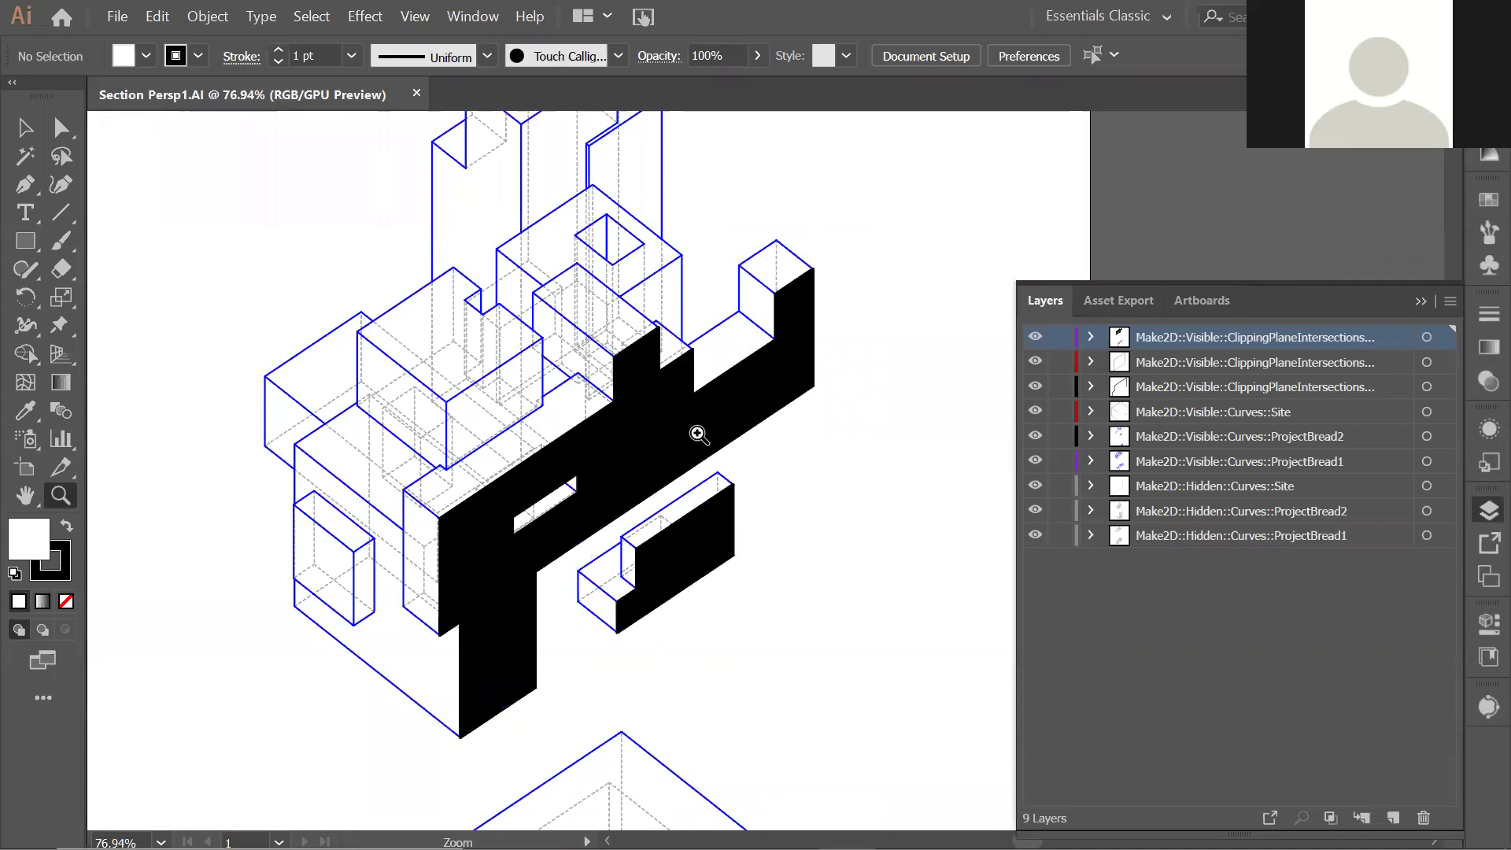
left_click(678, 444, "alt")
left_click(775, 558, "alt")
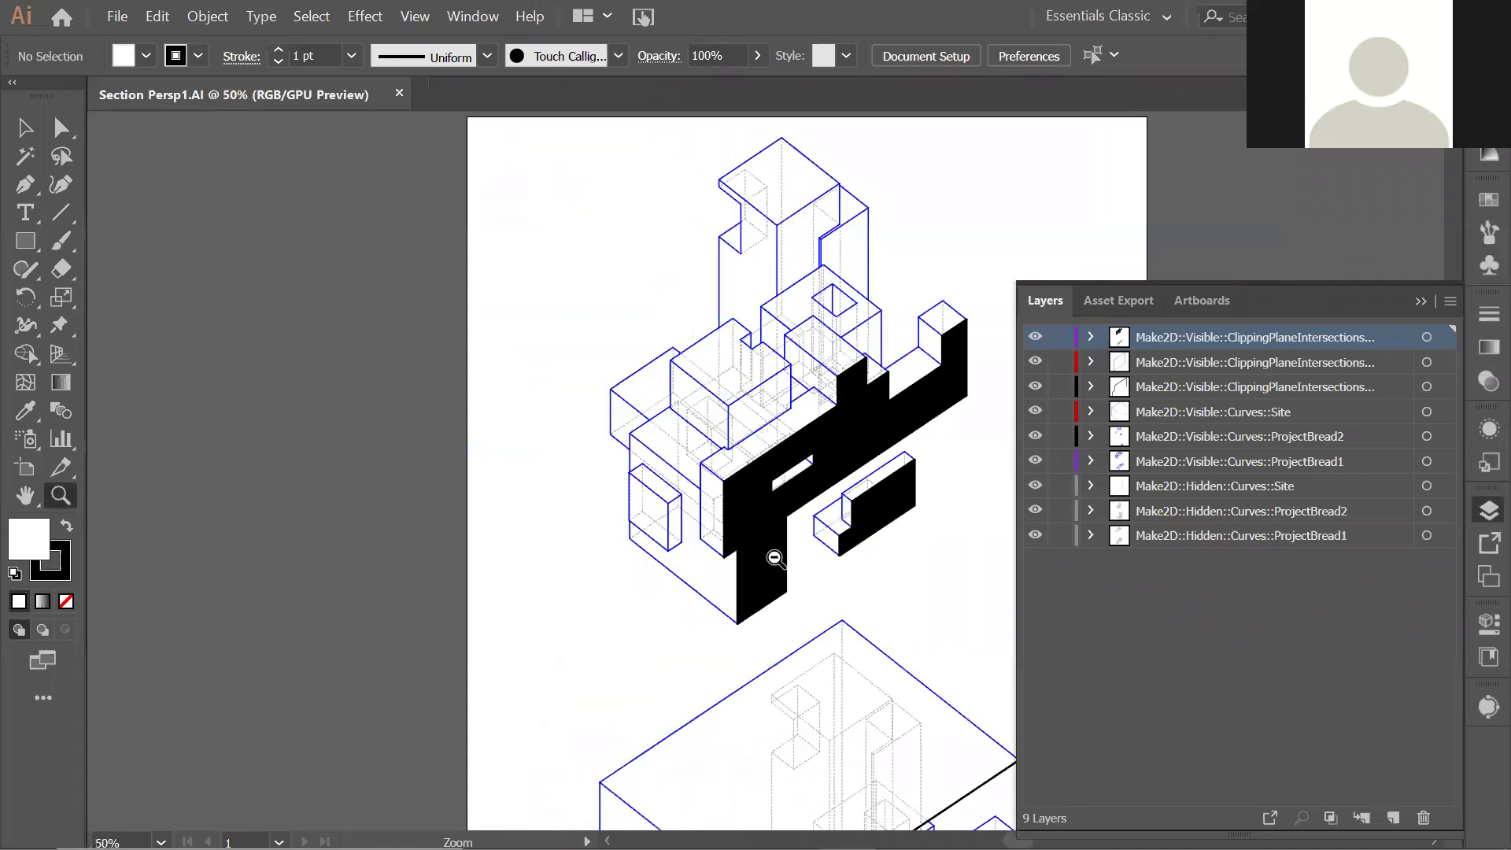
left_click(779, 559, "alt")
left_click_drag(870, 551, 876, 512)
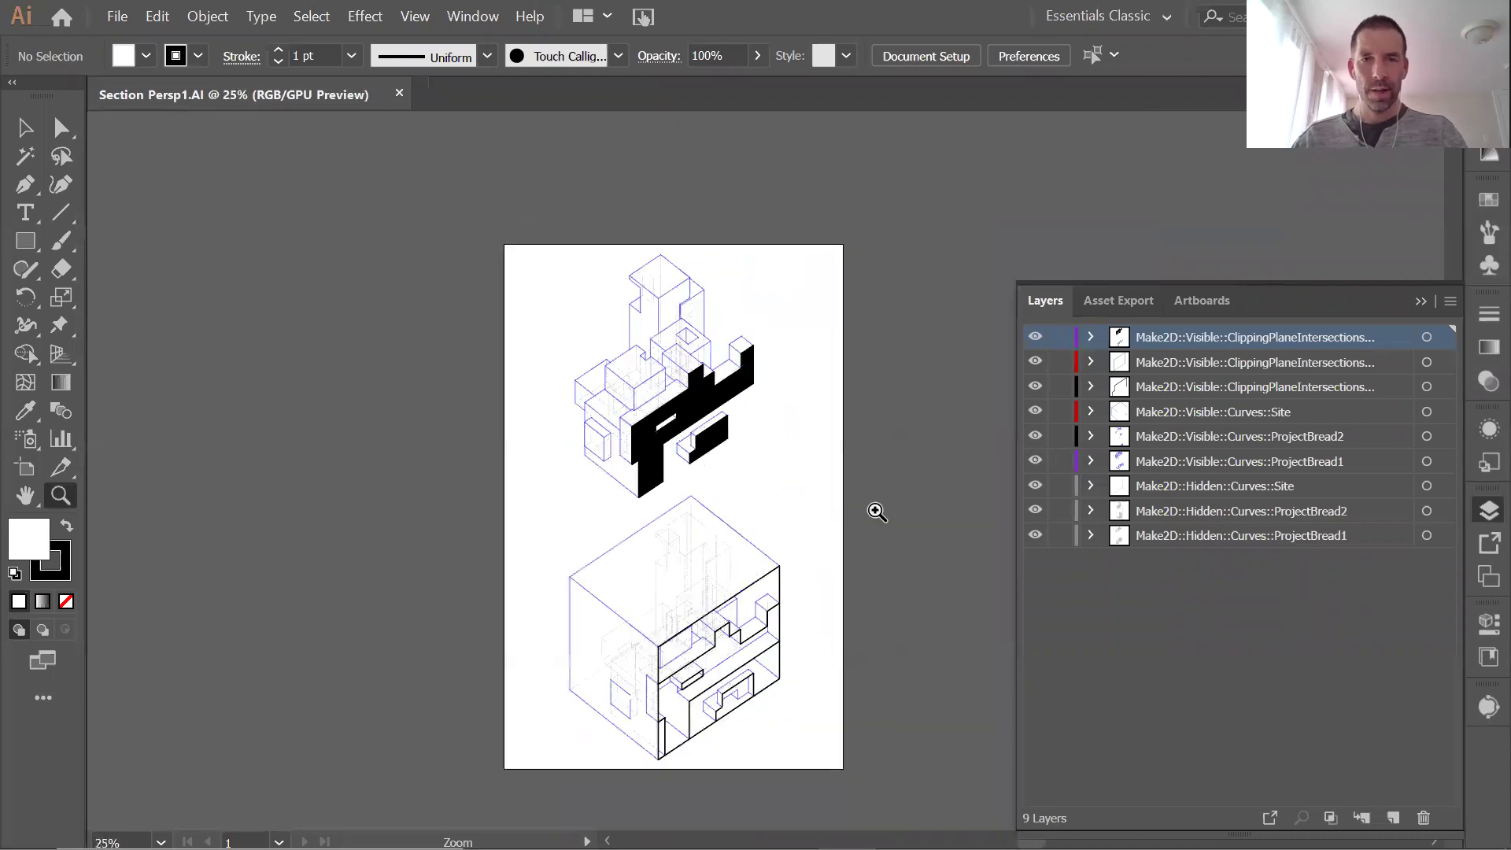
left_click_drag(525, 239, 837, 526)
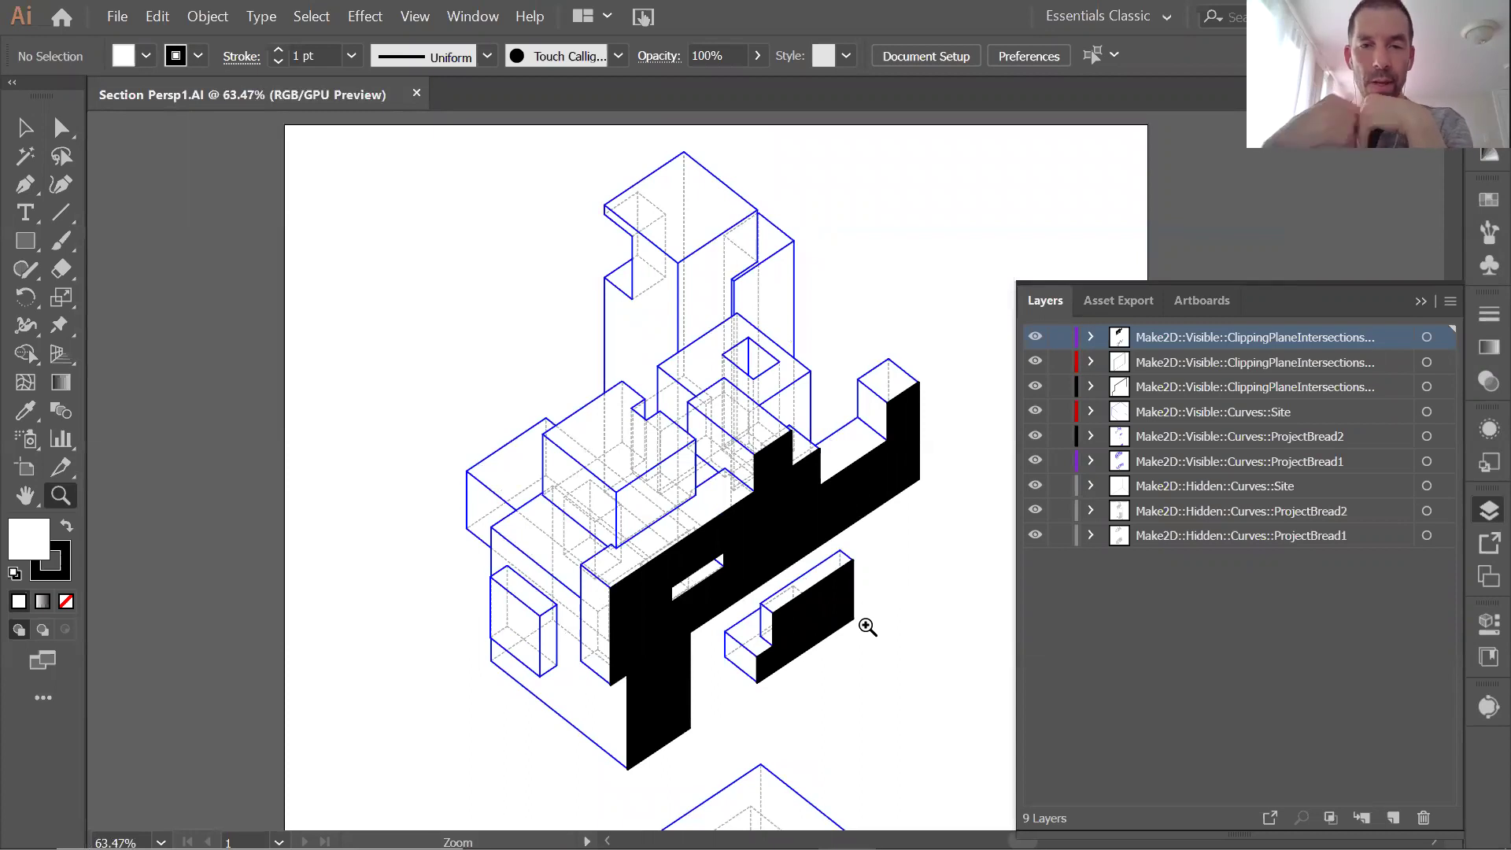
Inspect the lower box, widen the Layers panel to show full names, and zoom onto its top
scroll(873, 628, "down", 10)
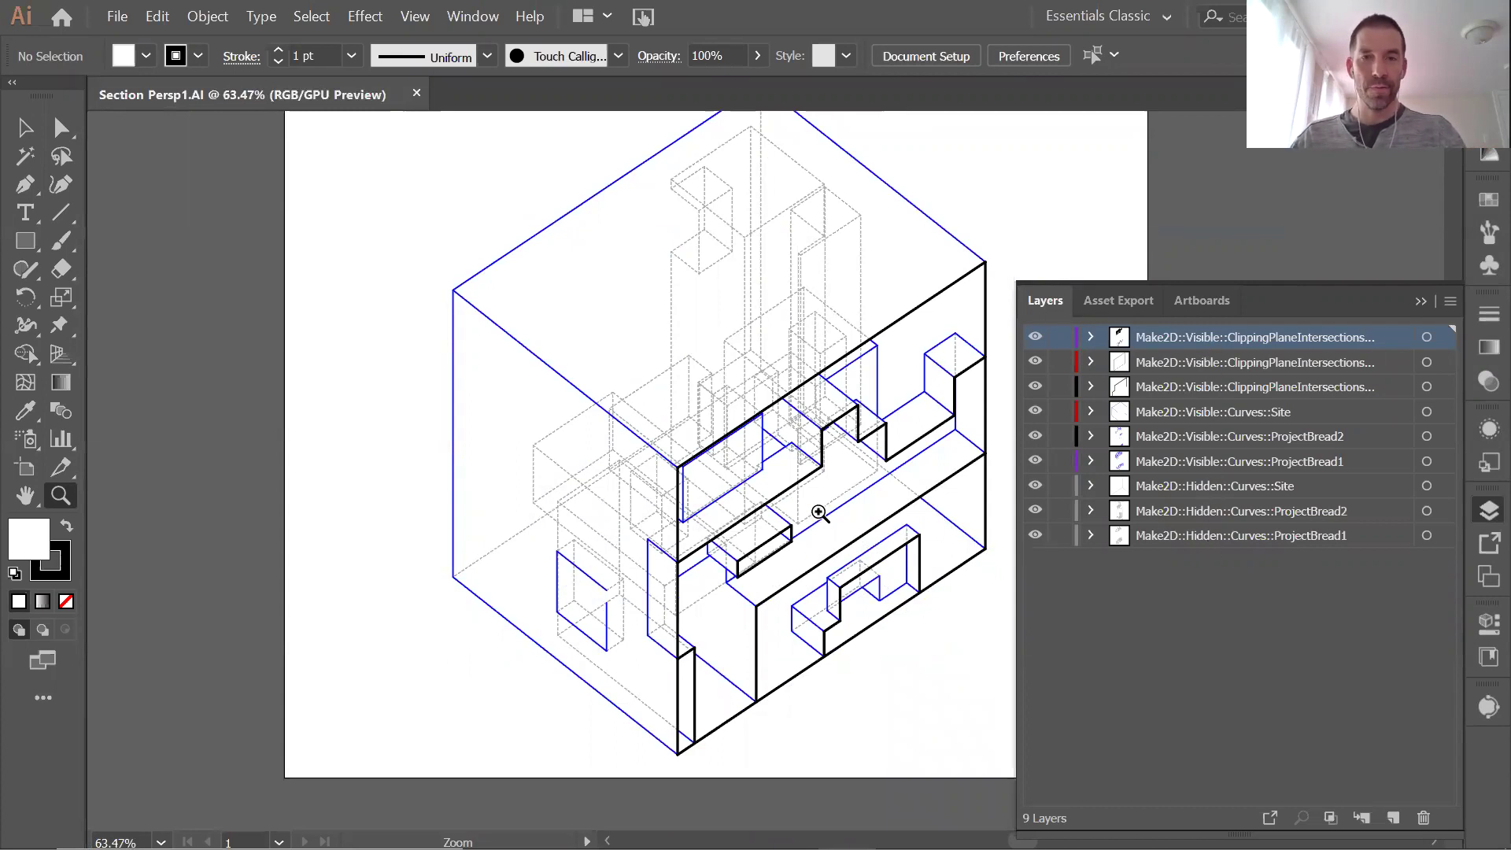
left_click(878, 496)
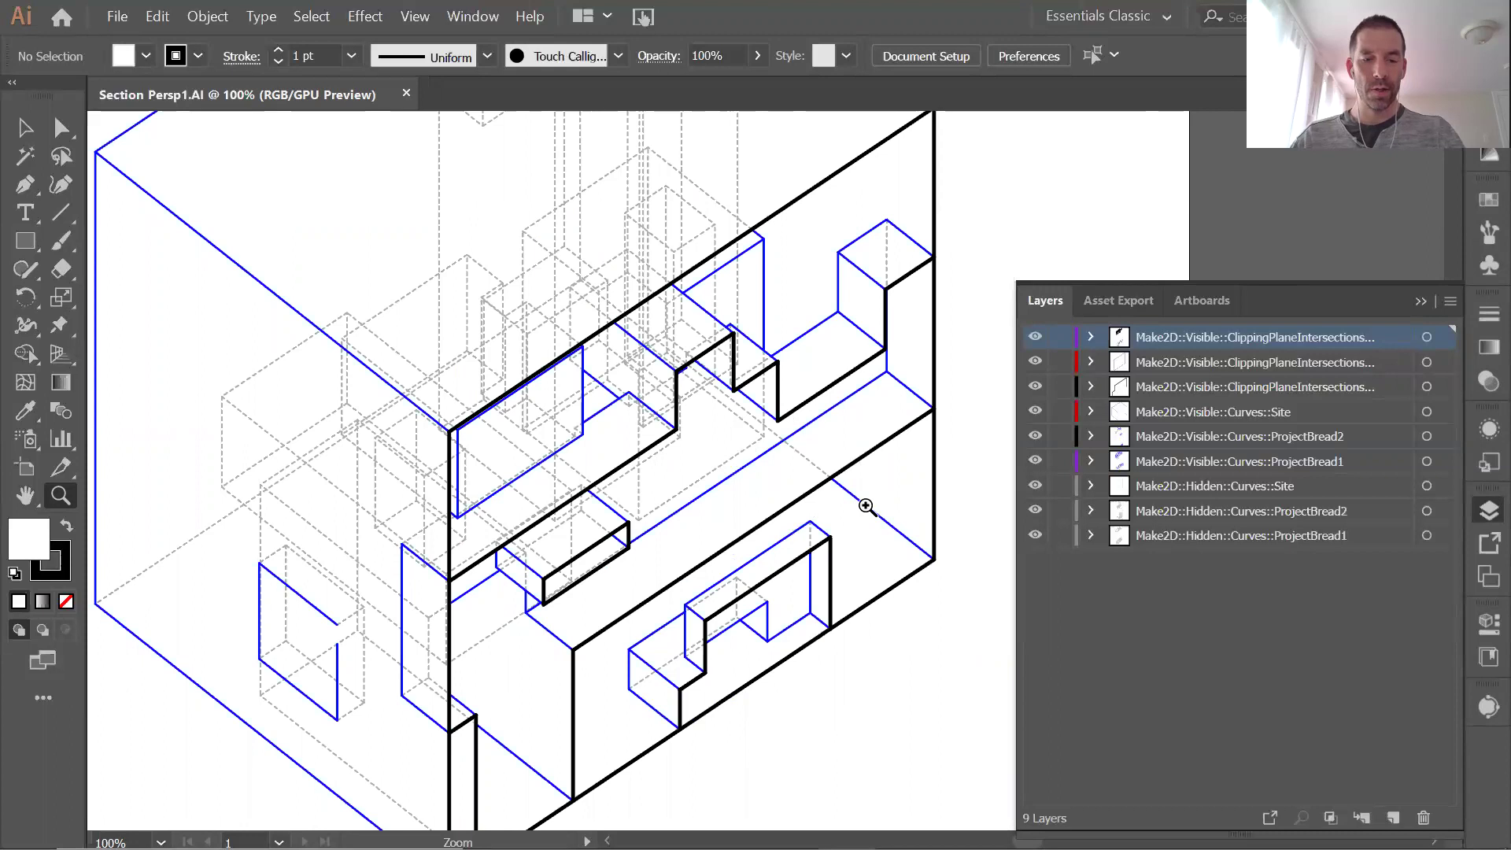
left_click(840, 510, "alt")
left_click(725, 378, "alt")
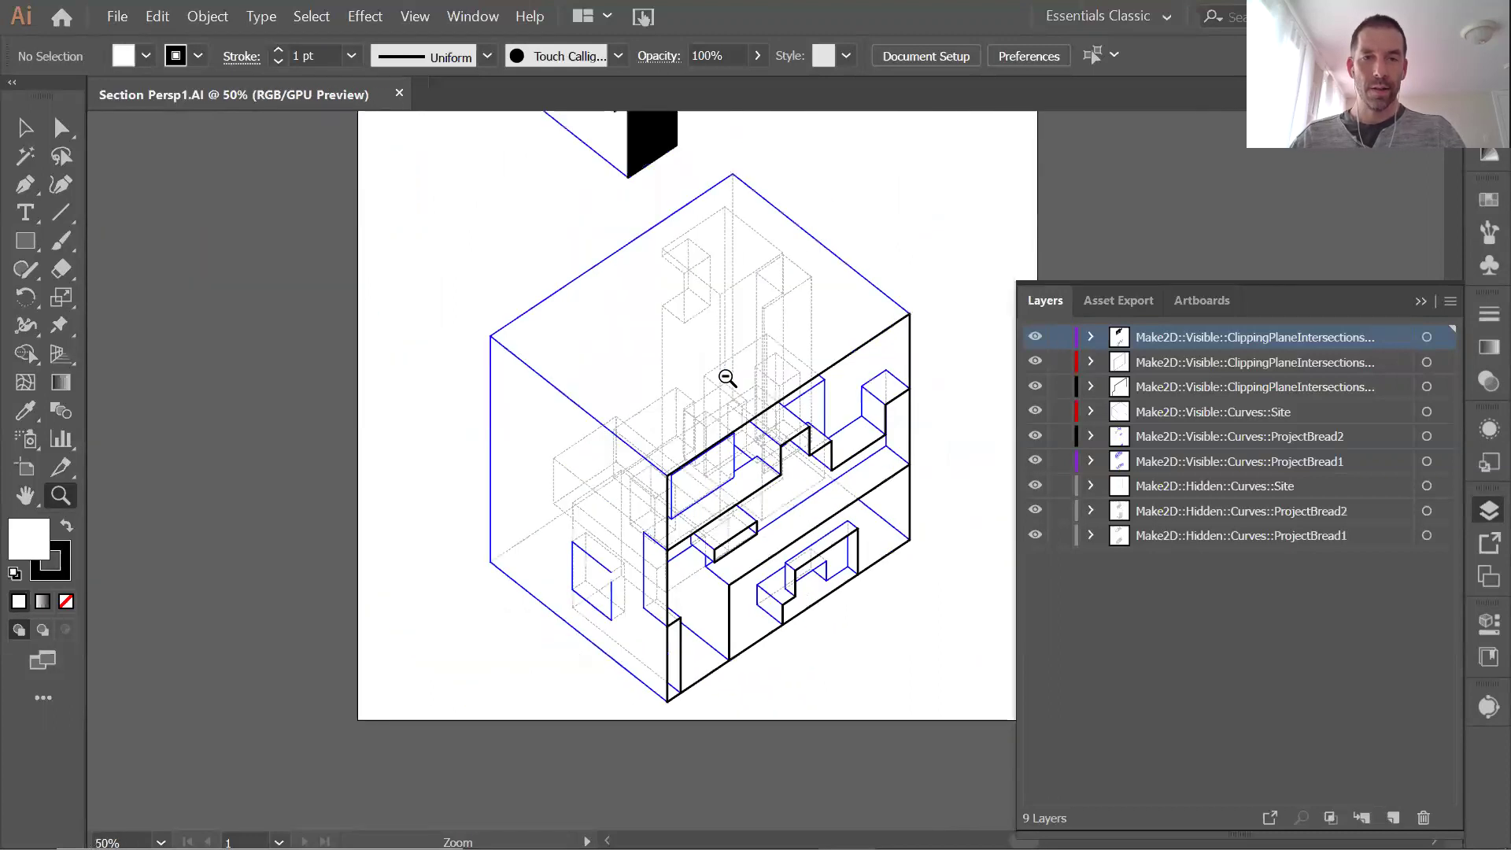
left_click(736, 381, "alt")
scroll(808, 396, "up", 1)
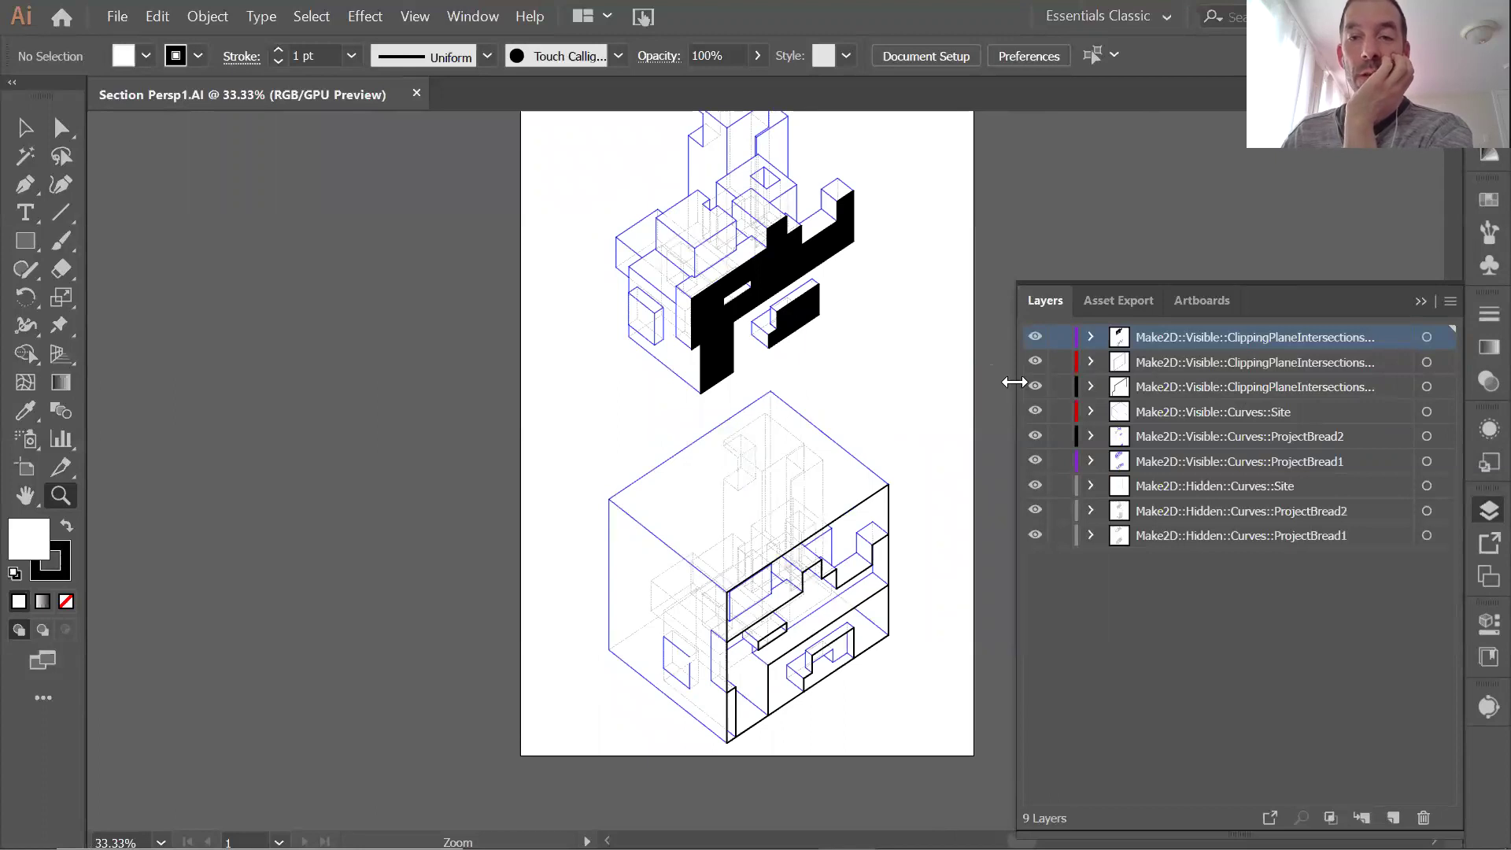
left_click_drag(1014, 381, 921, 382)
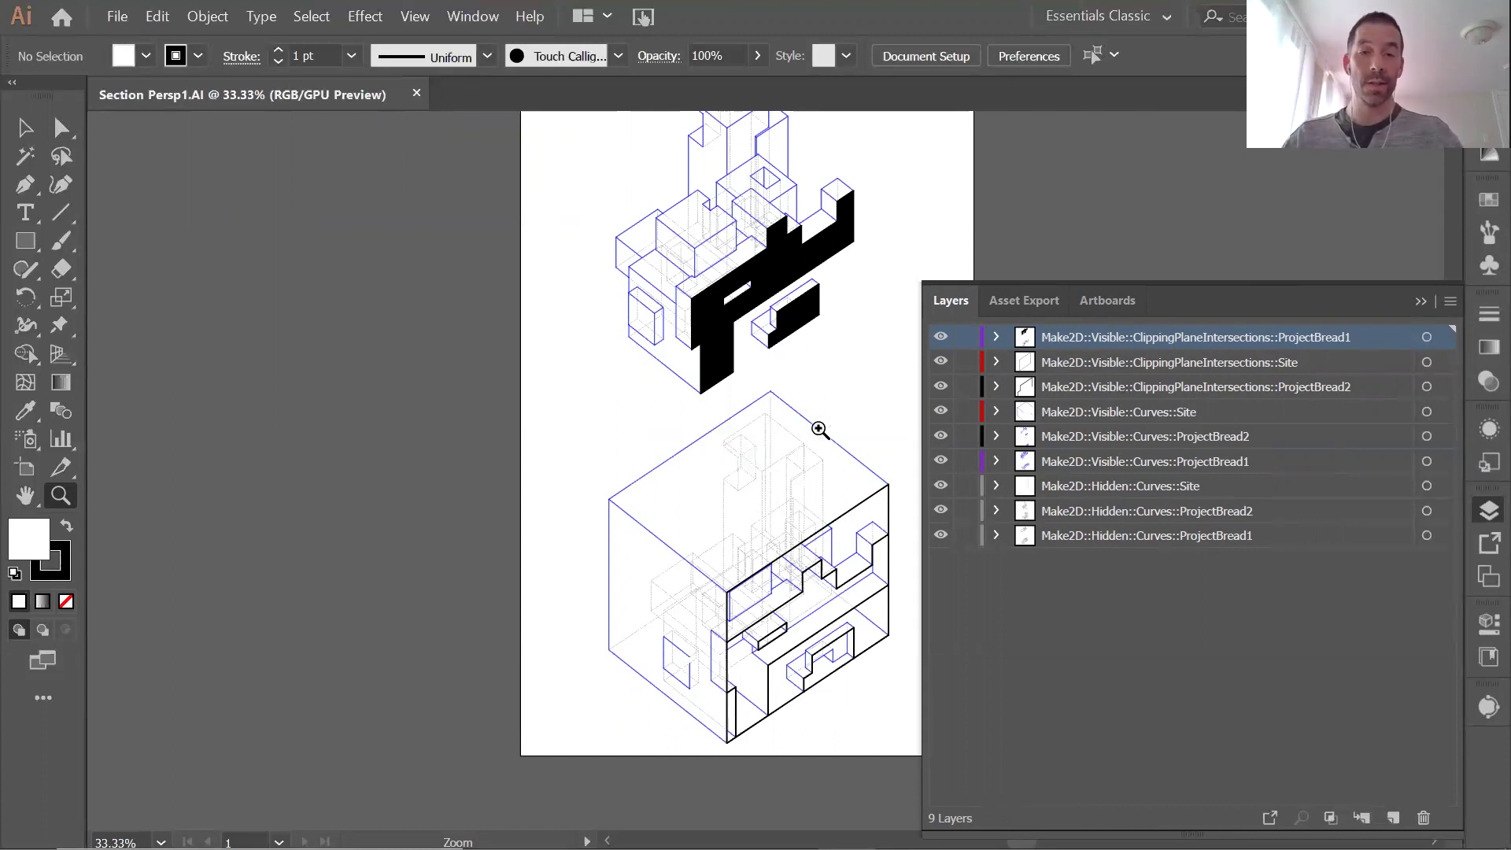
left_click_drag(687, 446, 602, 522)
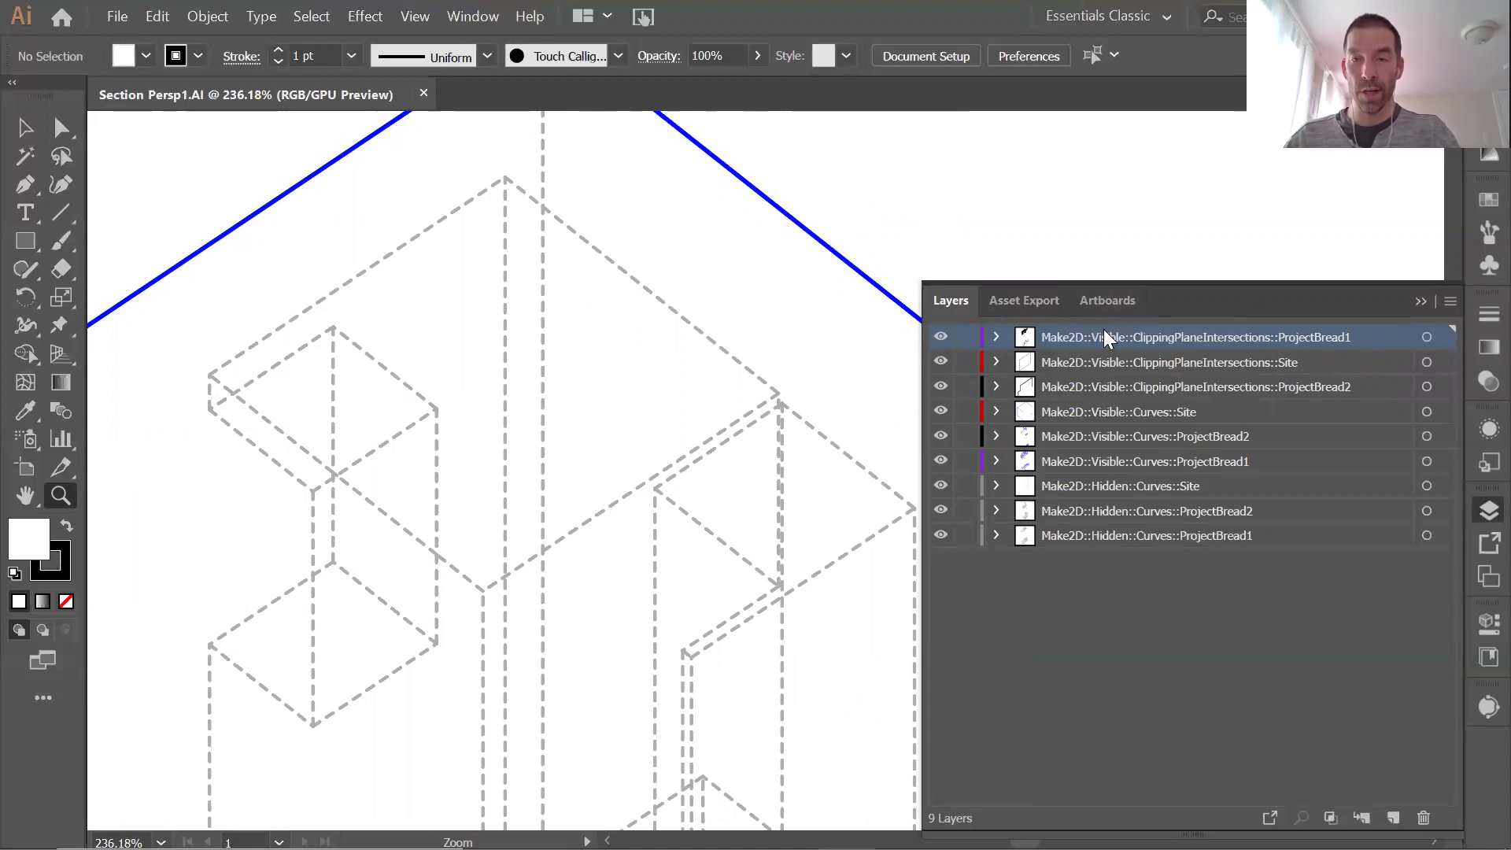
left_click(1110, 491)
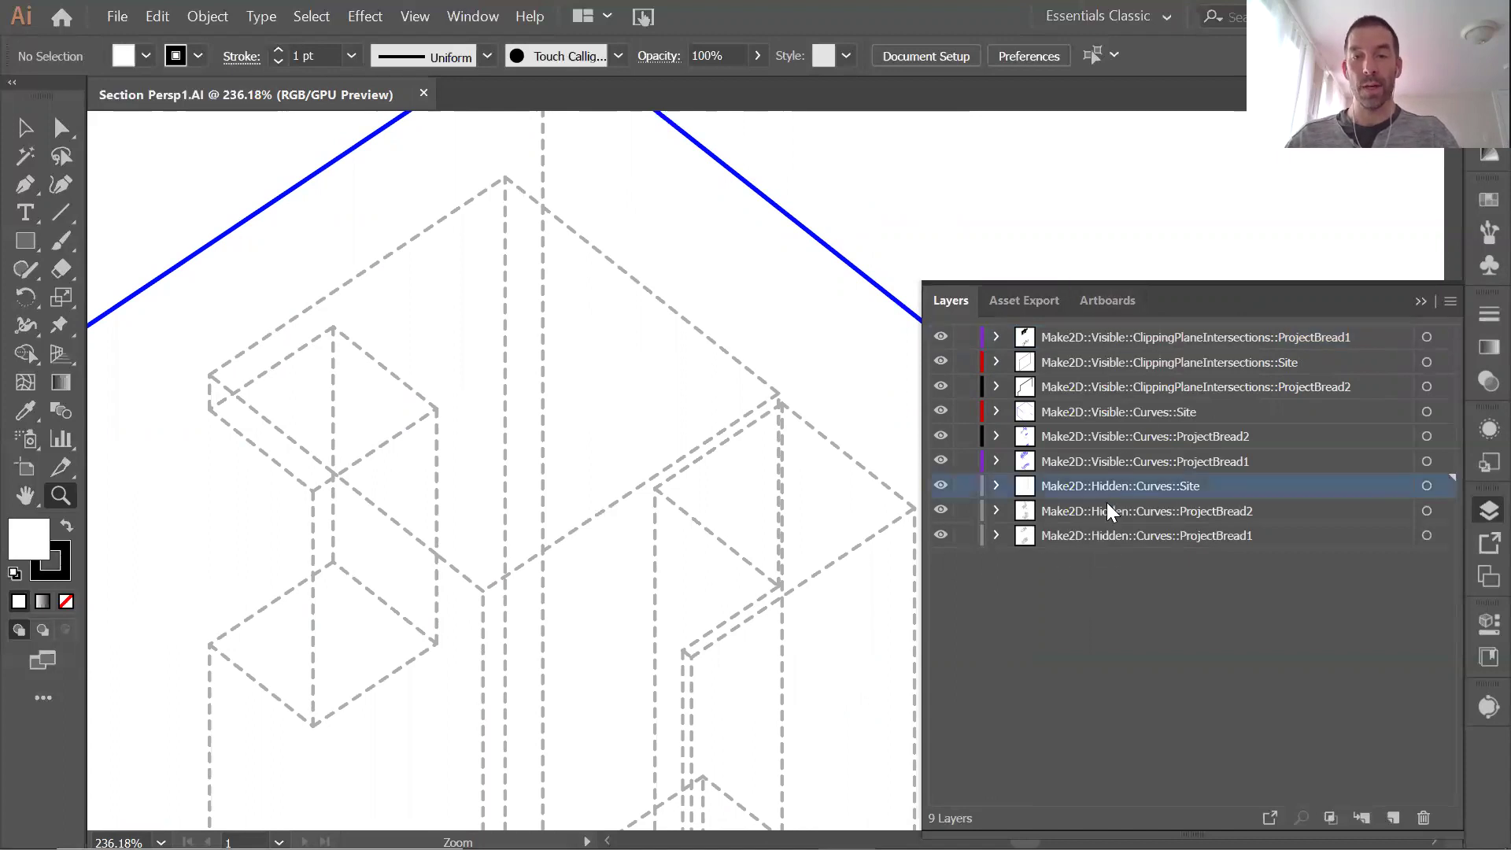
left_click(1105, 511)
left_click(1102, 534)
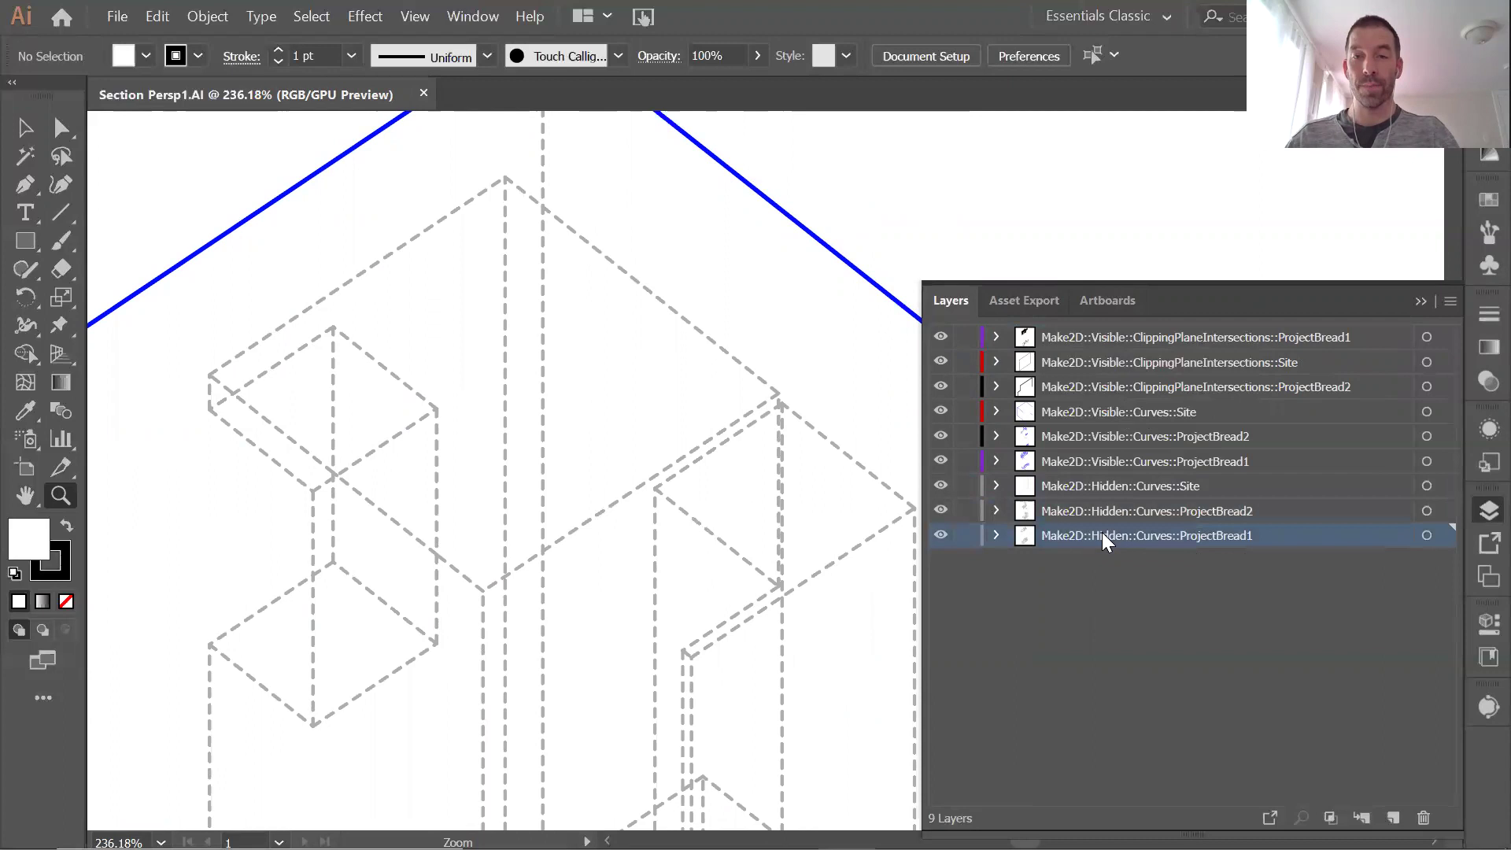
left_click(1105, 336)
left_click(1102, 361)
left_click(1104, 387)
left_click(1105, 412)
left_click(1105, 441)
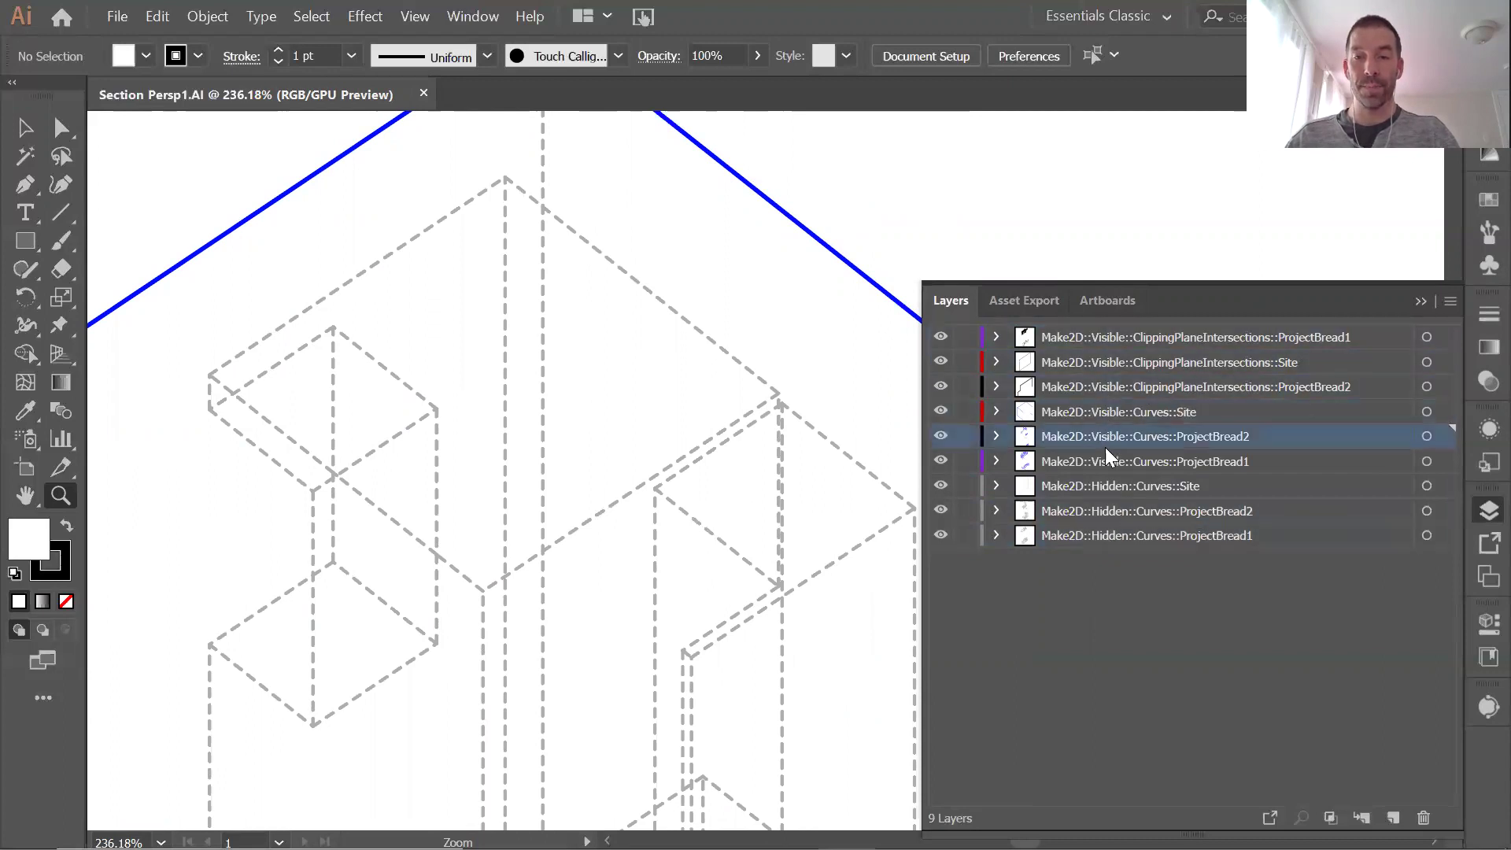
left_click(1105, 455)
left_click(868, 203, "alt")
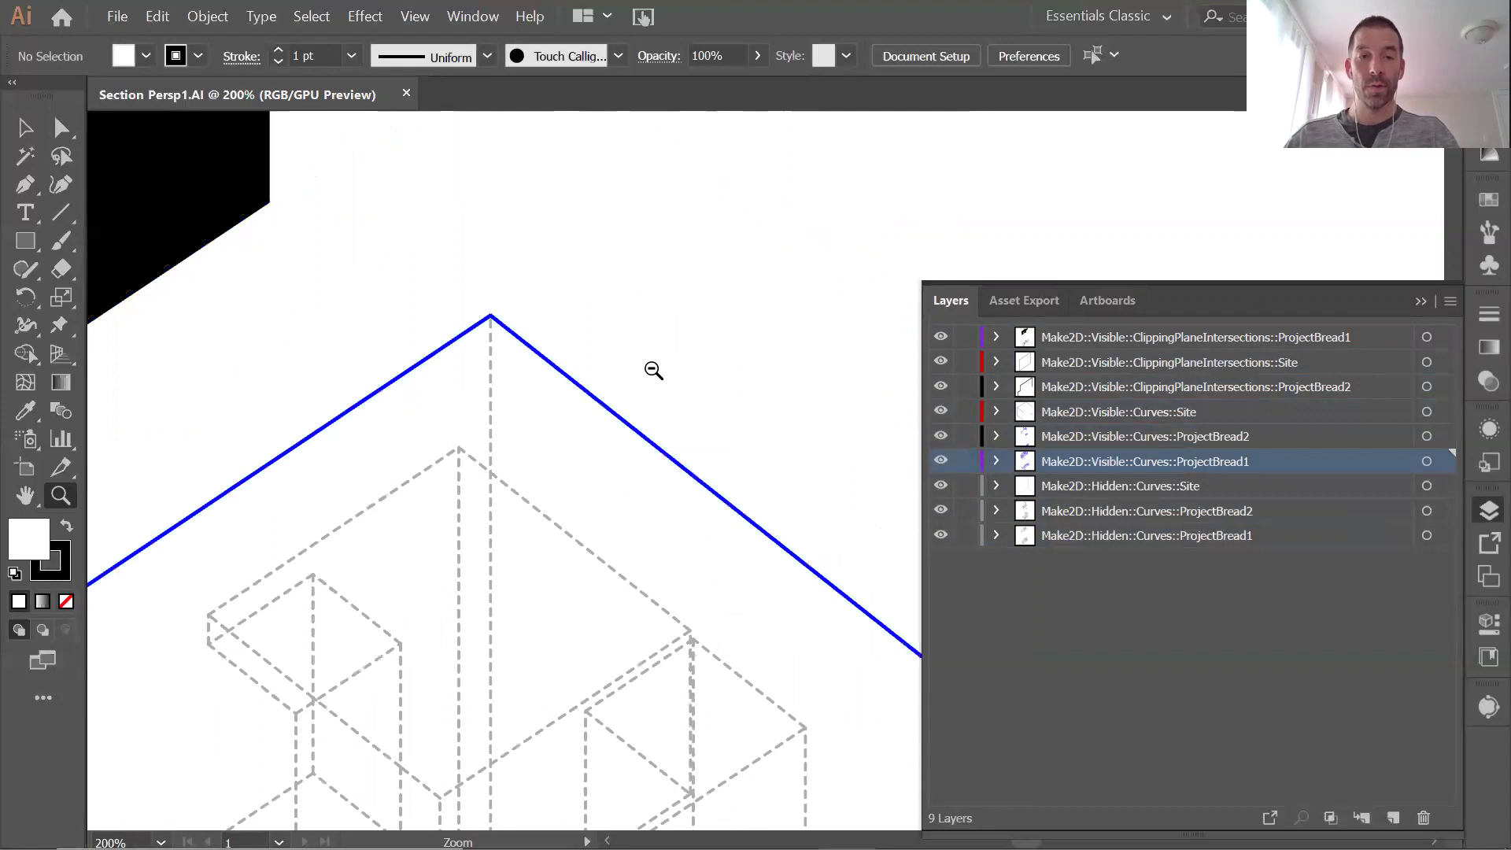
left_click(678, 512, "alt")
left_click(712, 561, "alt")
left_click(740, 566, "alt")
left_click(776, 579, "alt")
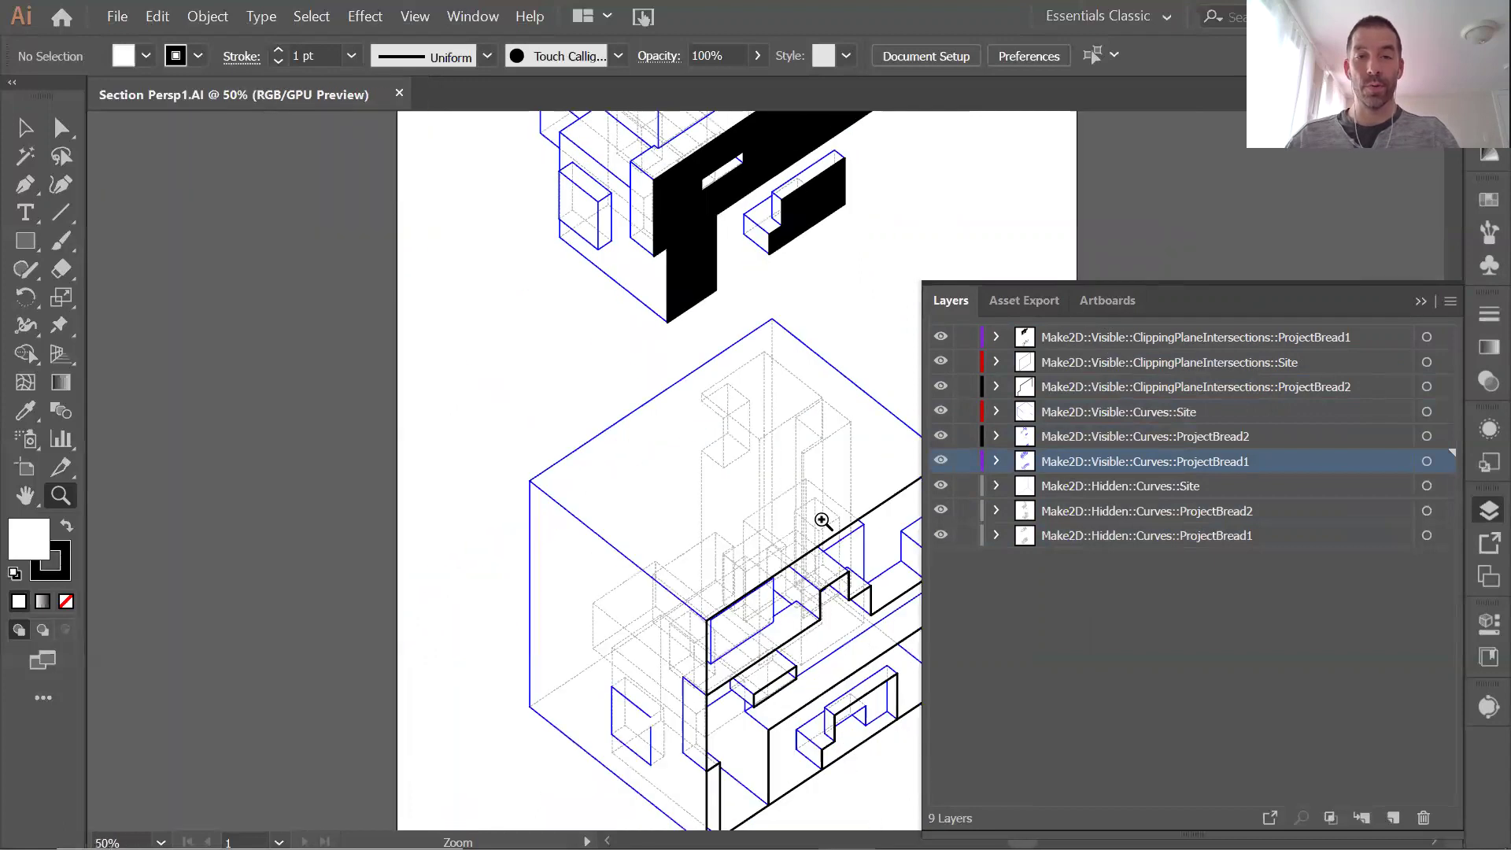
left_click_drag(824, 522, 717, 511)
left_click_drag(533, 337, 685, 488)
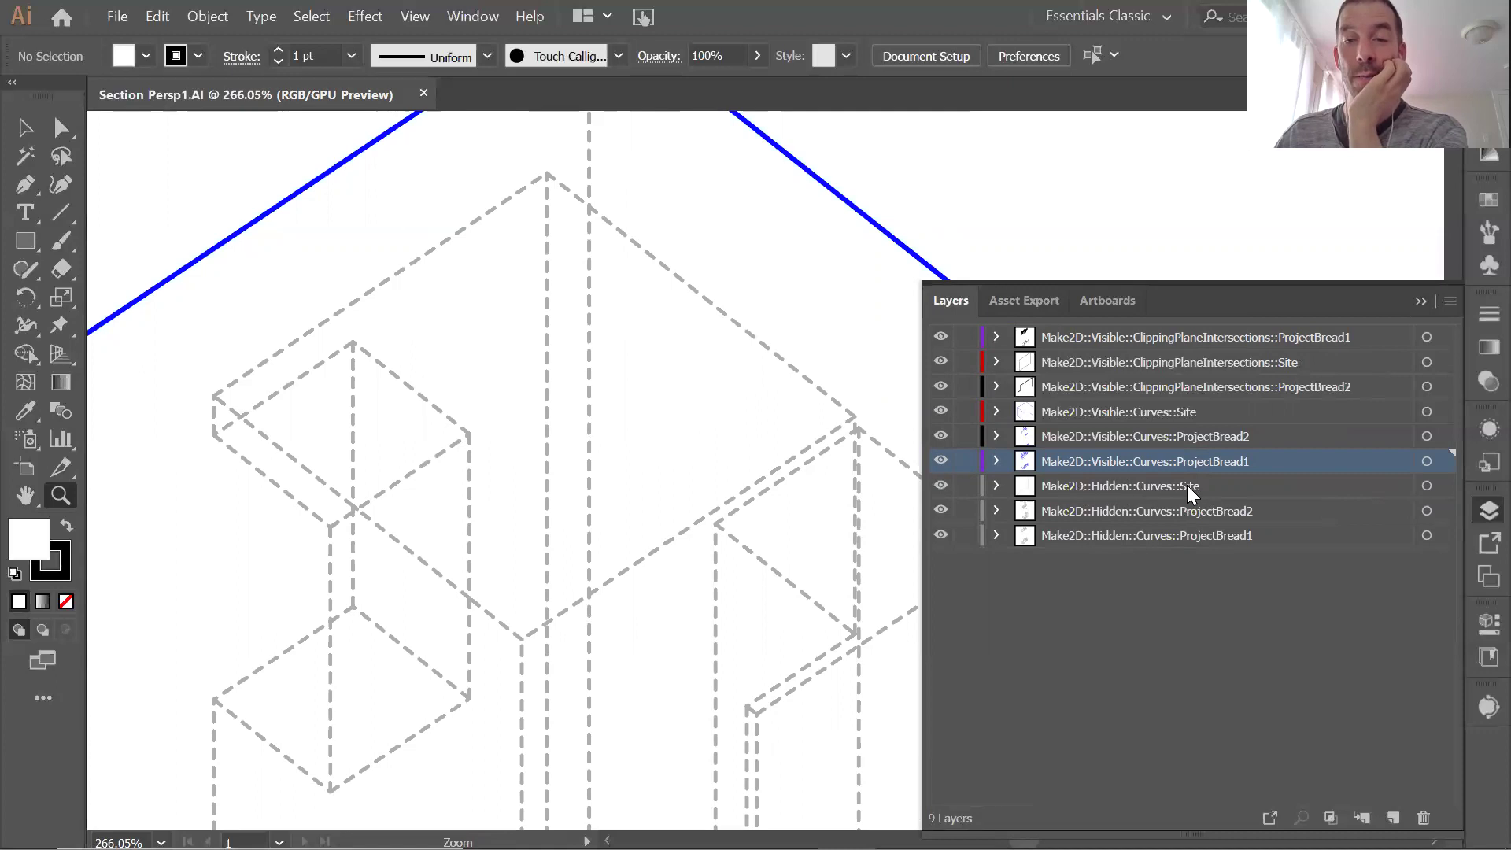
Target all art on the Hidden::Curves::Site layer and bring up its stroke settings
left_click(1426, 486)
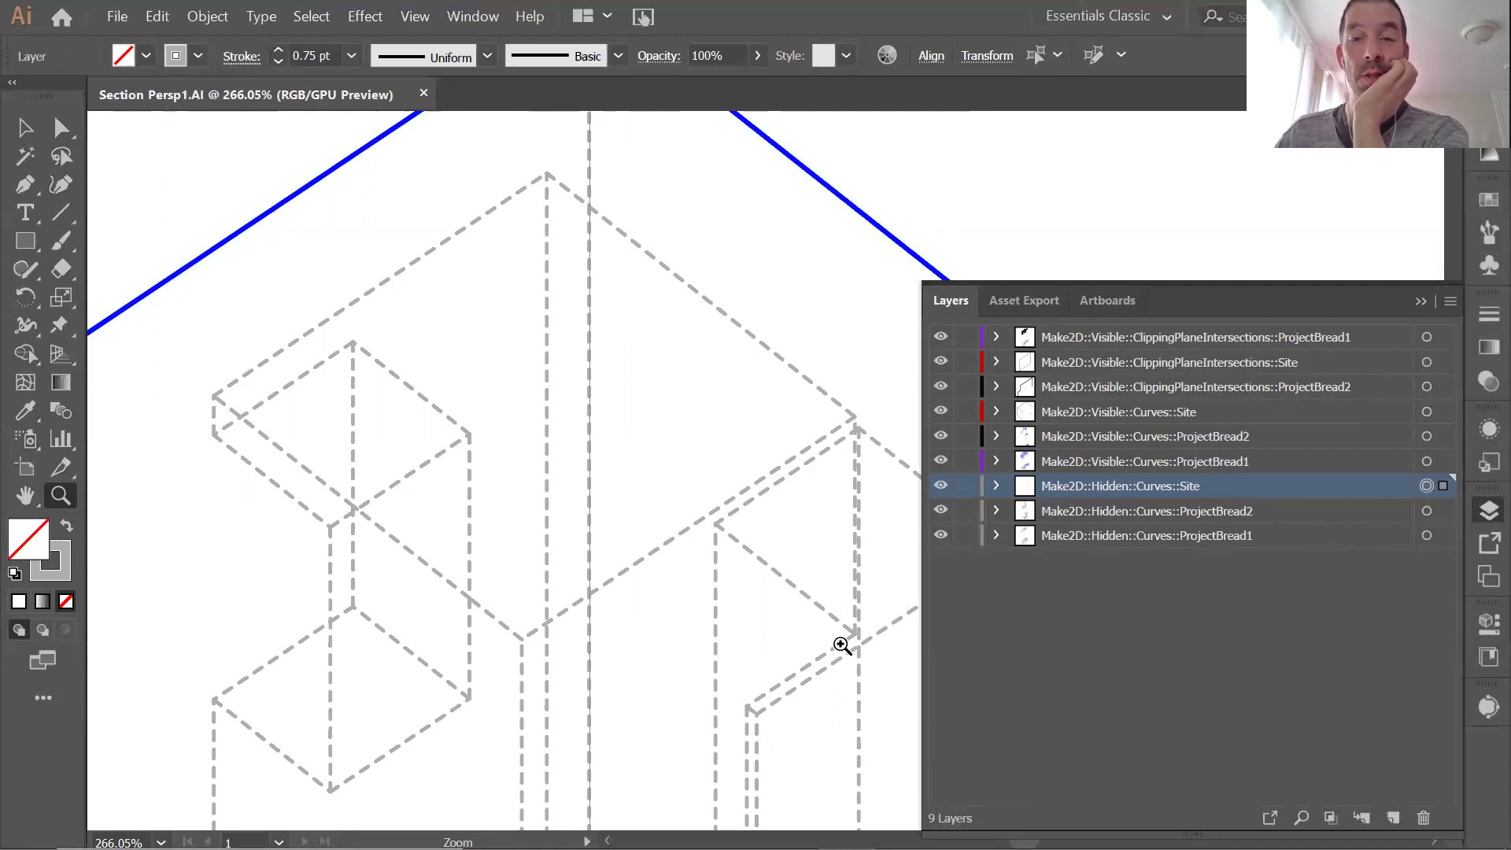
left_click(995, 486)
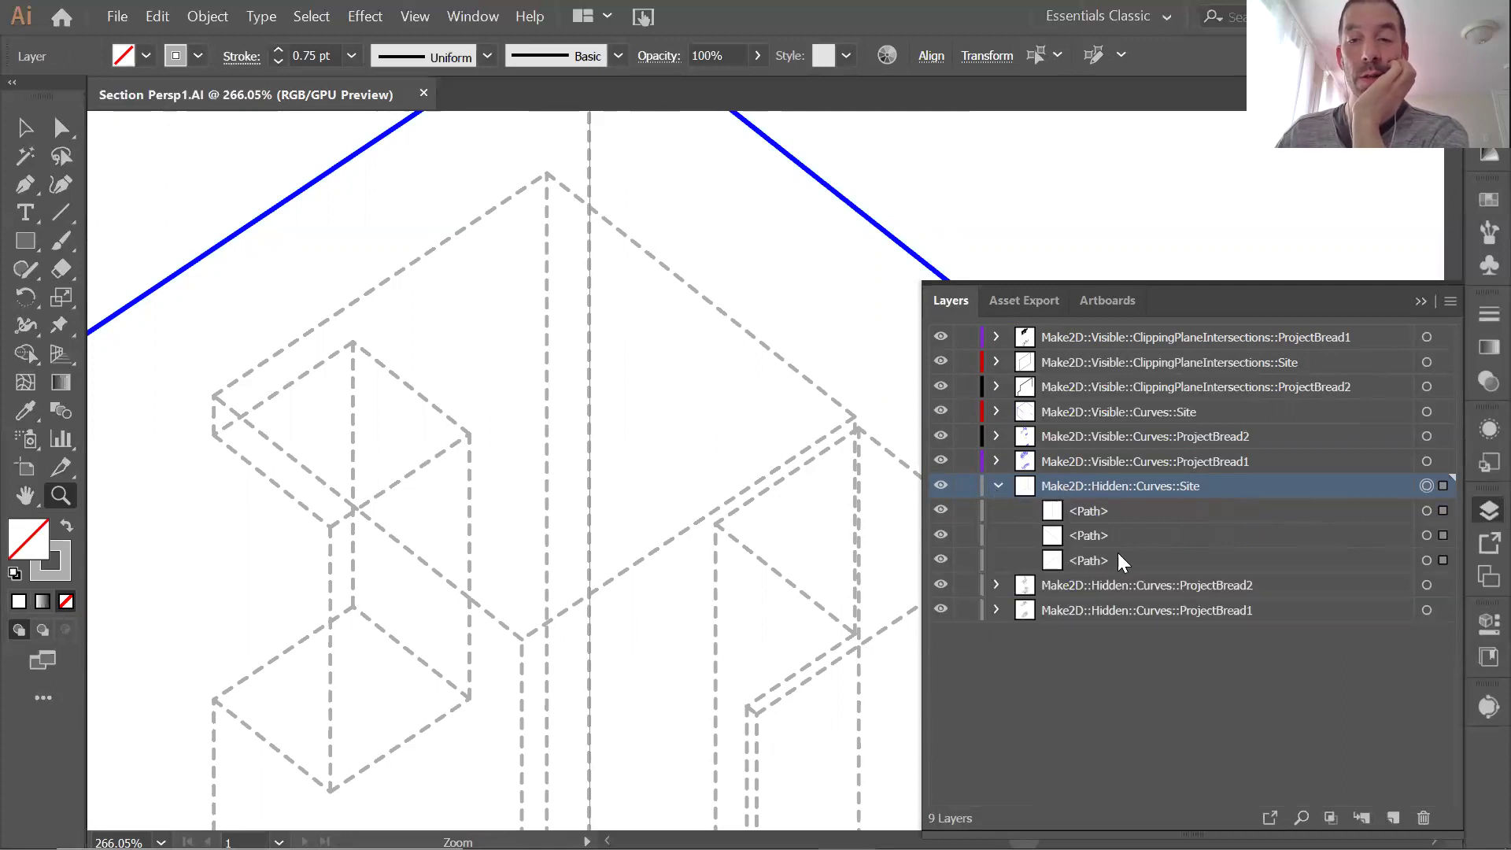
left_click(997, 488)
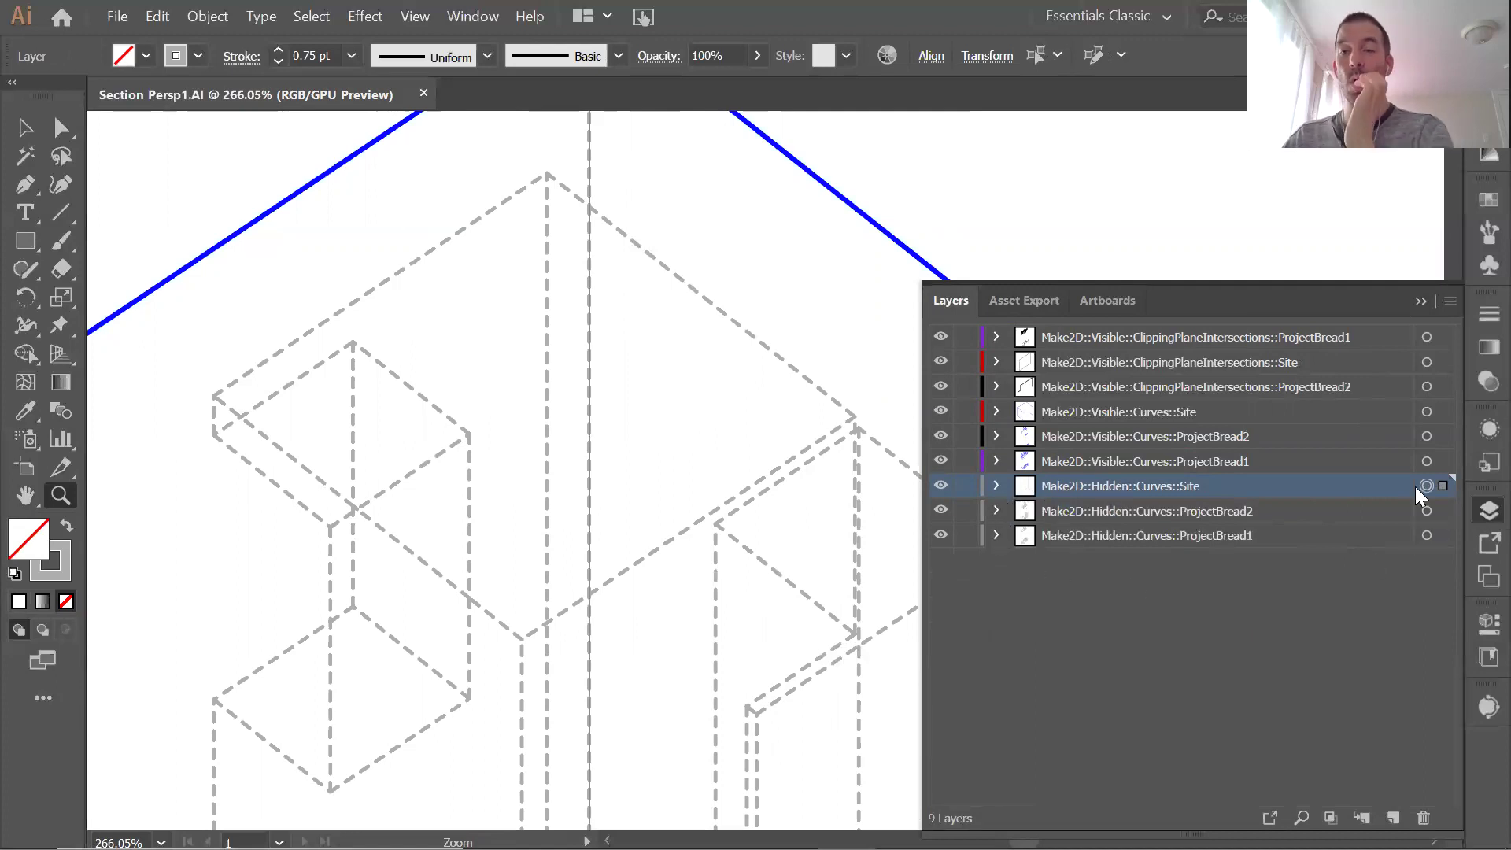
left_click(1475, 312)
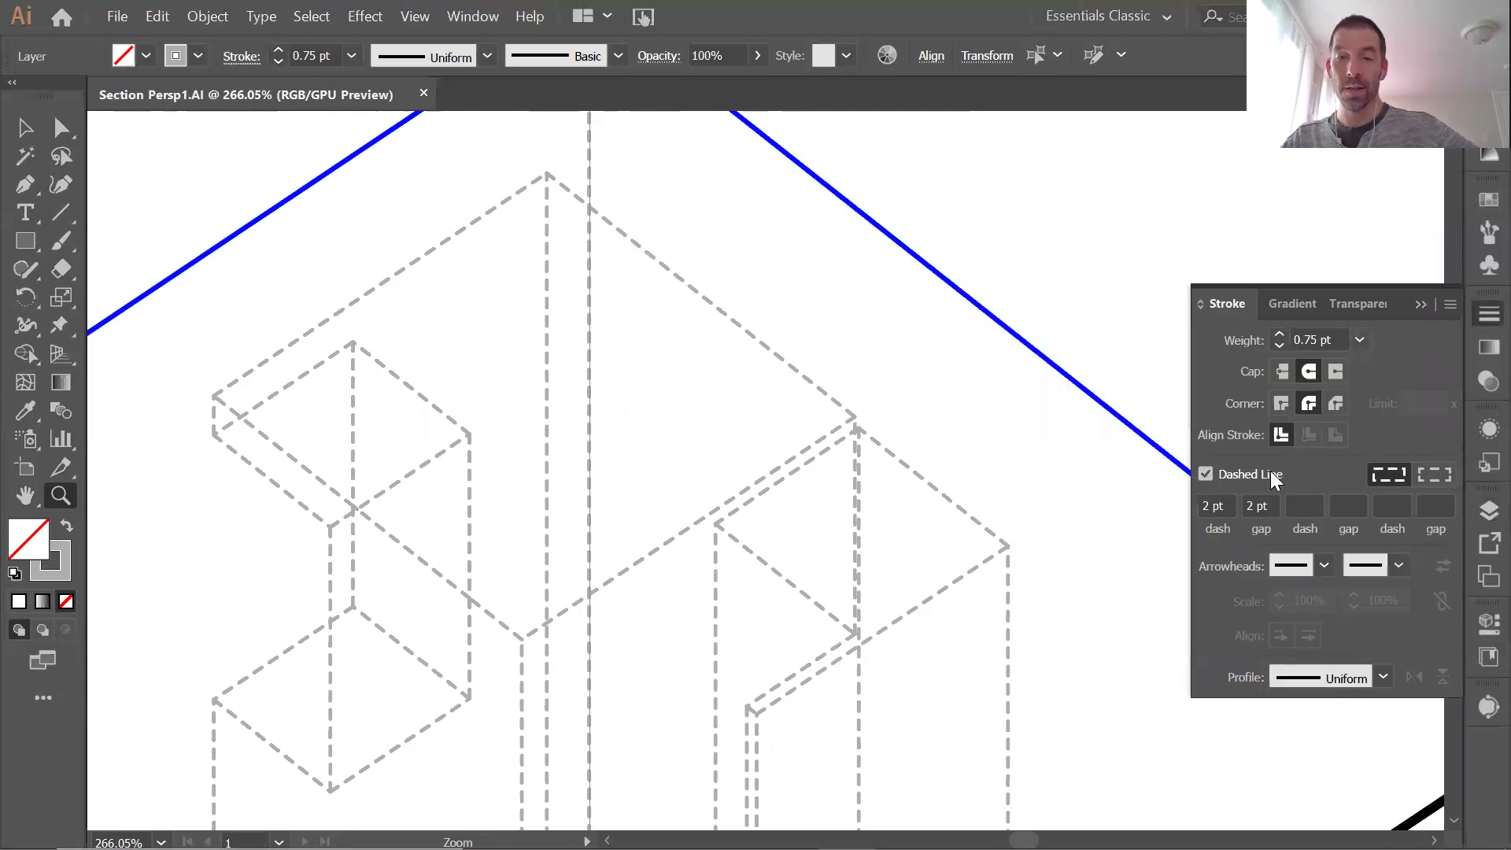
left_click(46, 567)
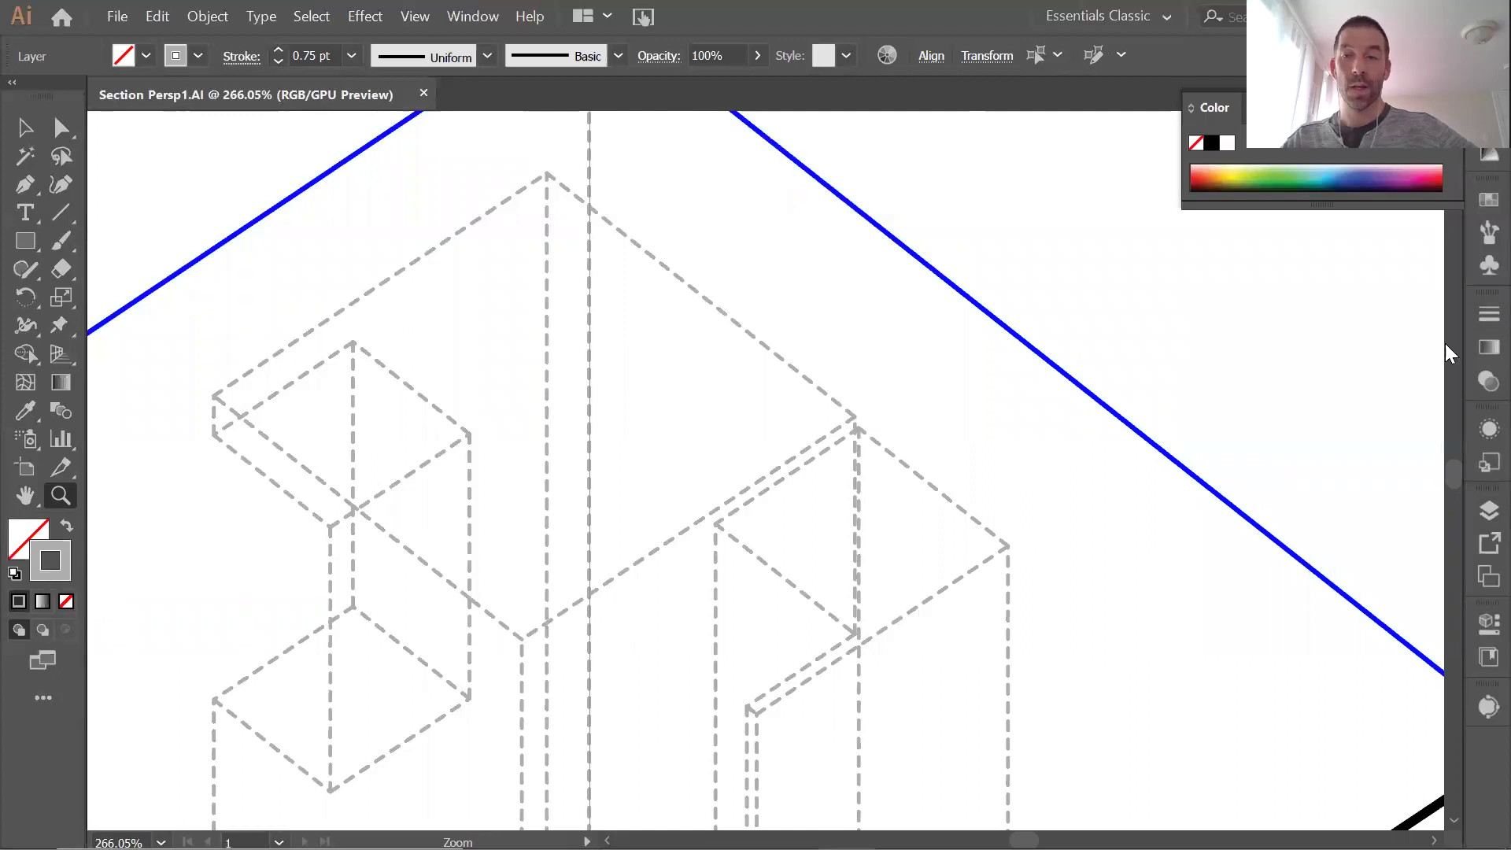
left_click(1475, 512)
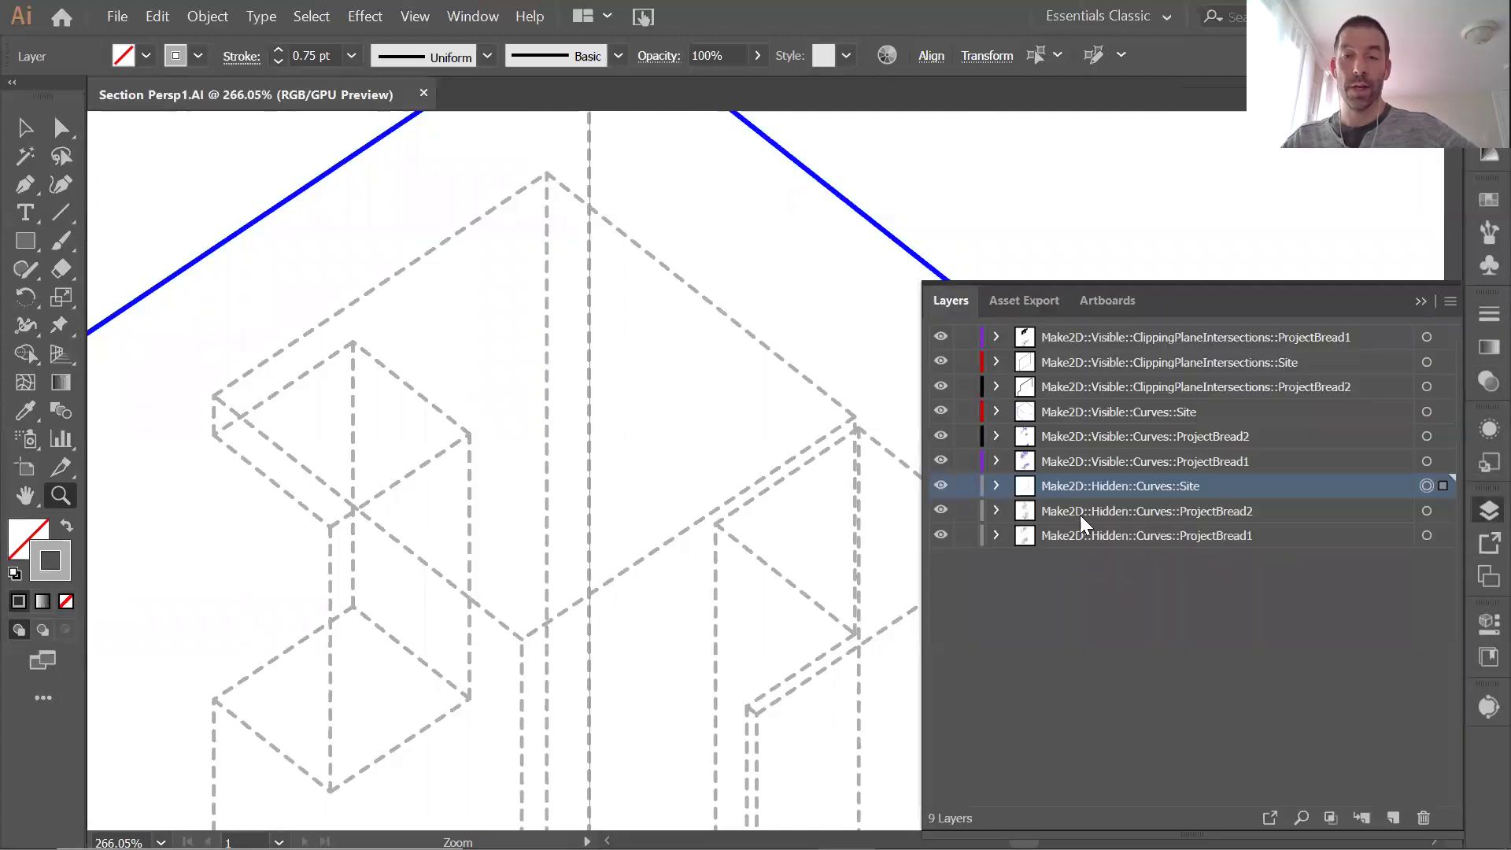
Target the Hidden::Curves::ProjectBread2 layer's art and set its stroke weight to 1 pt
left_click(1057, 512)
left_click(1426, 511)
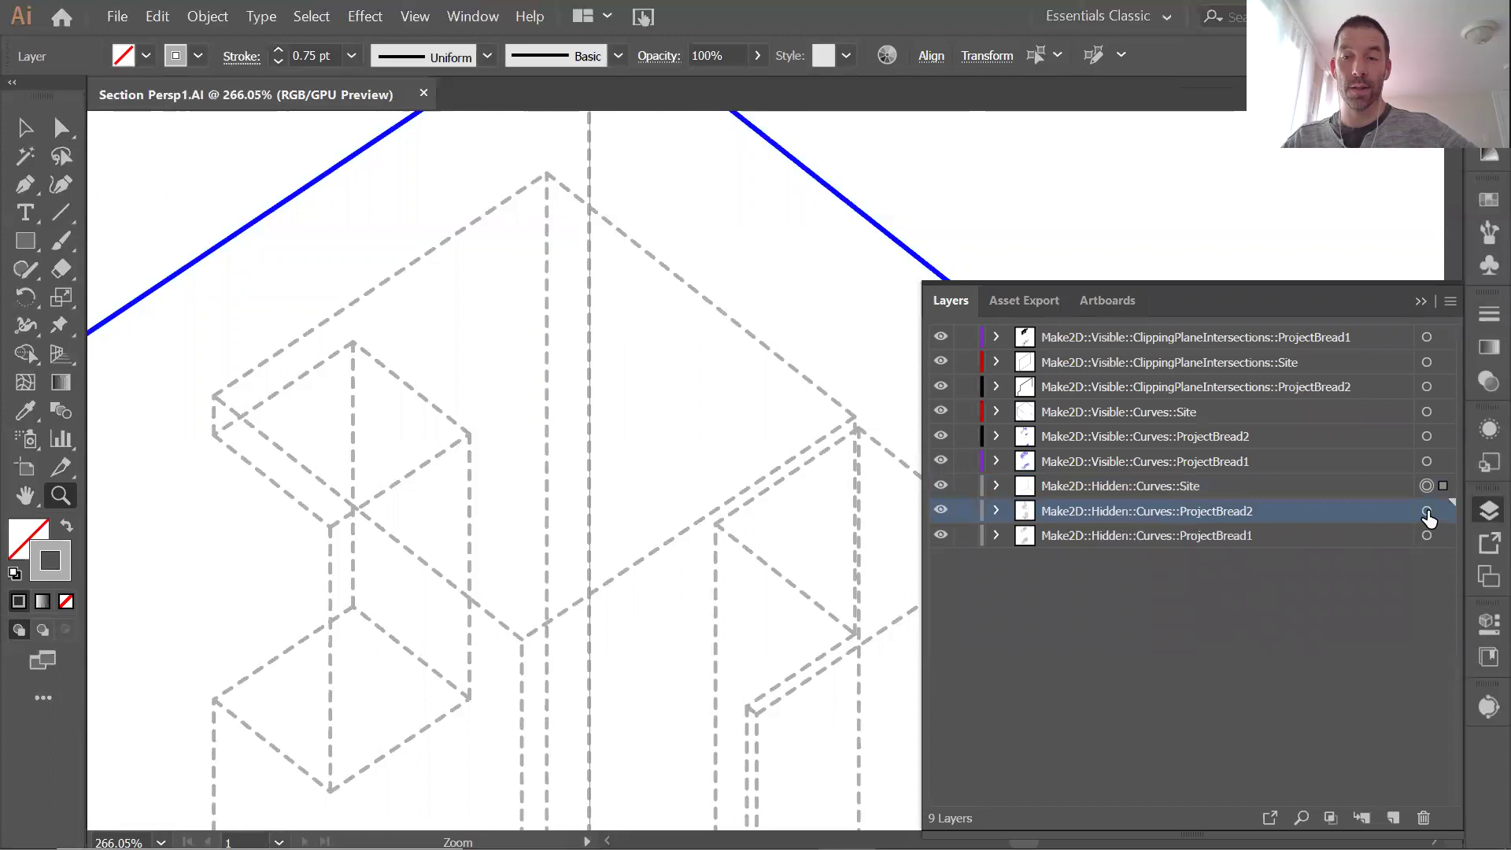
left_click(1476, 313)
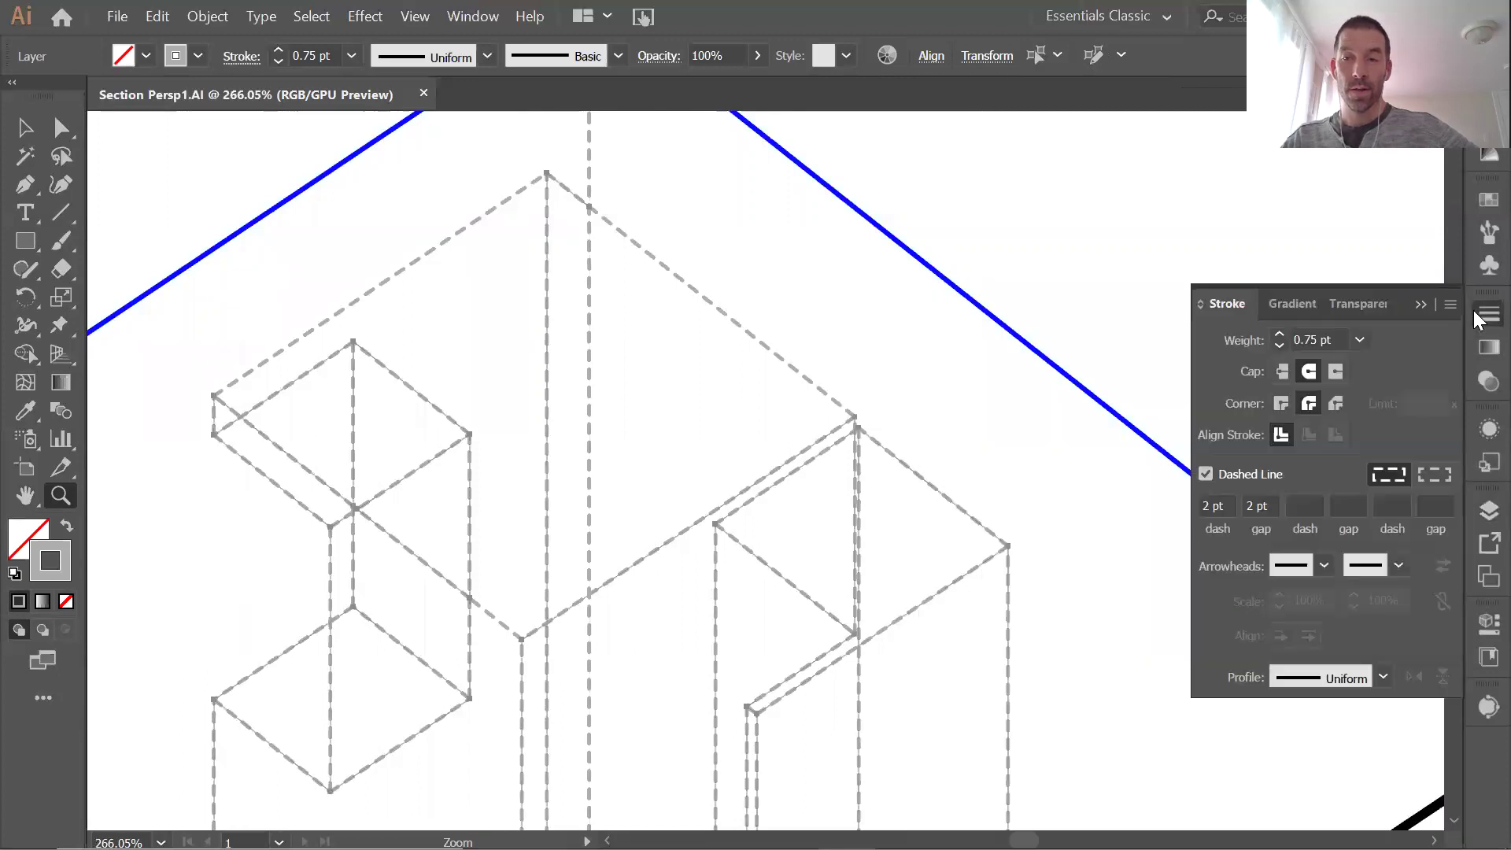
left_click(1359, 339)
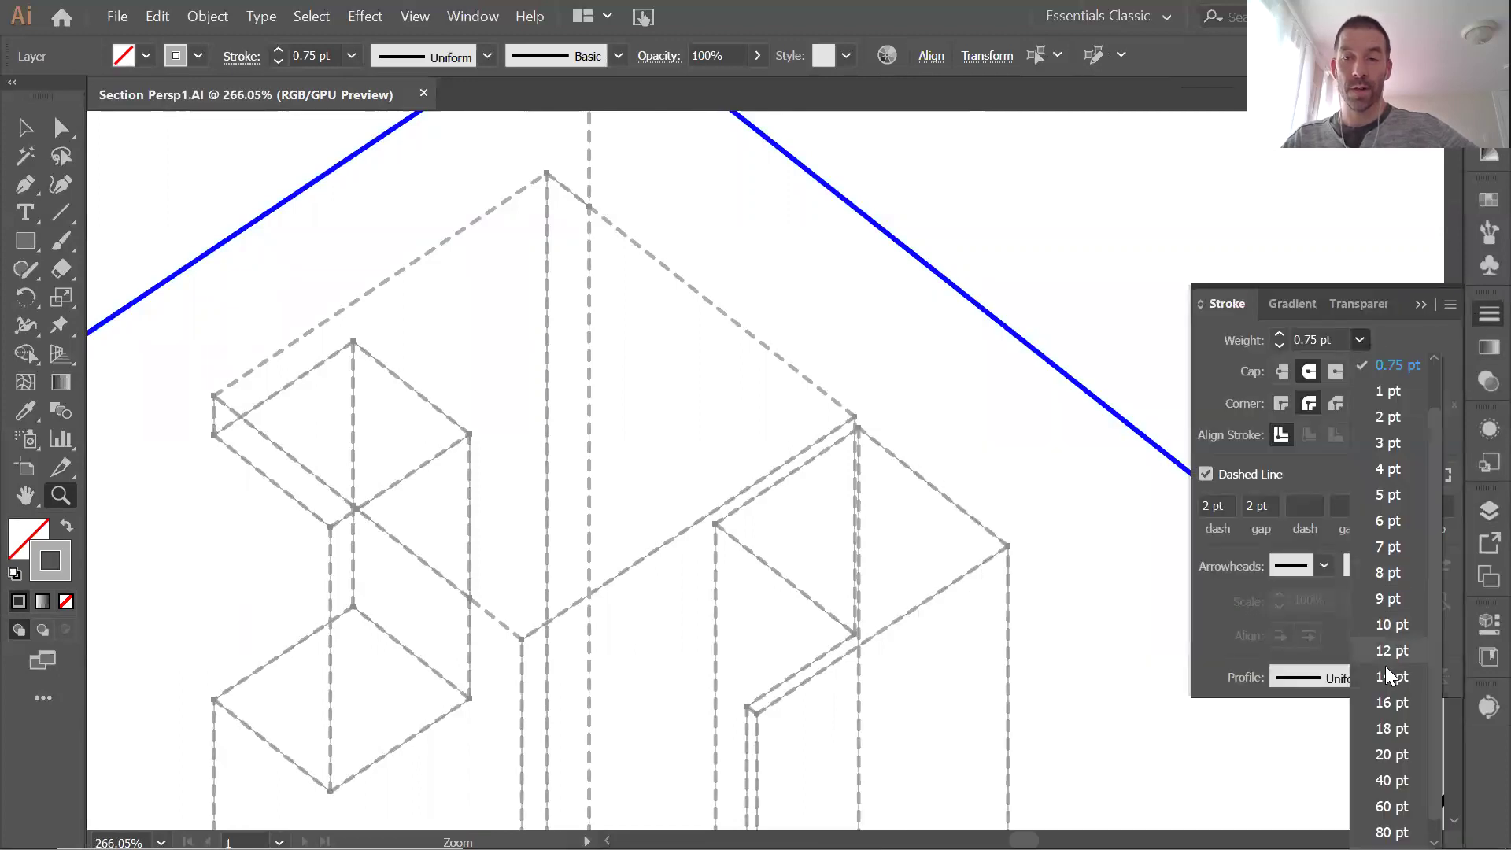
left_click(1387, 677)
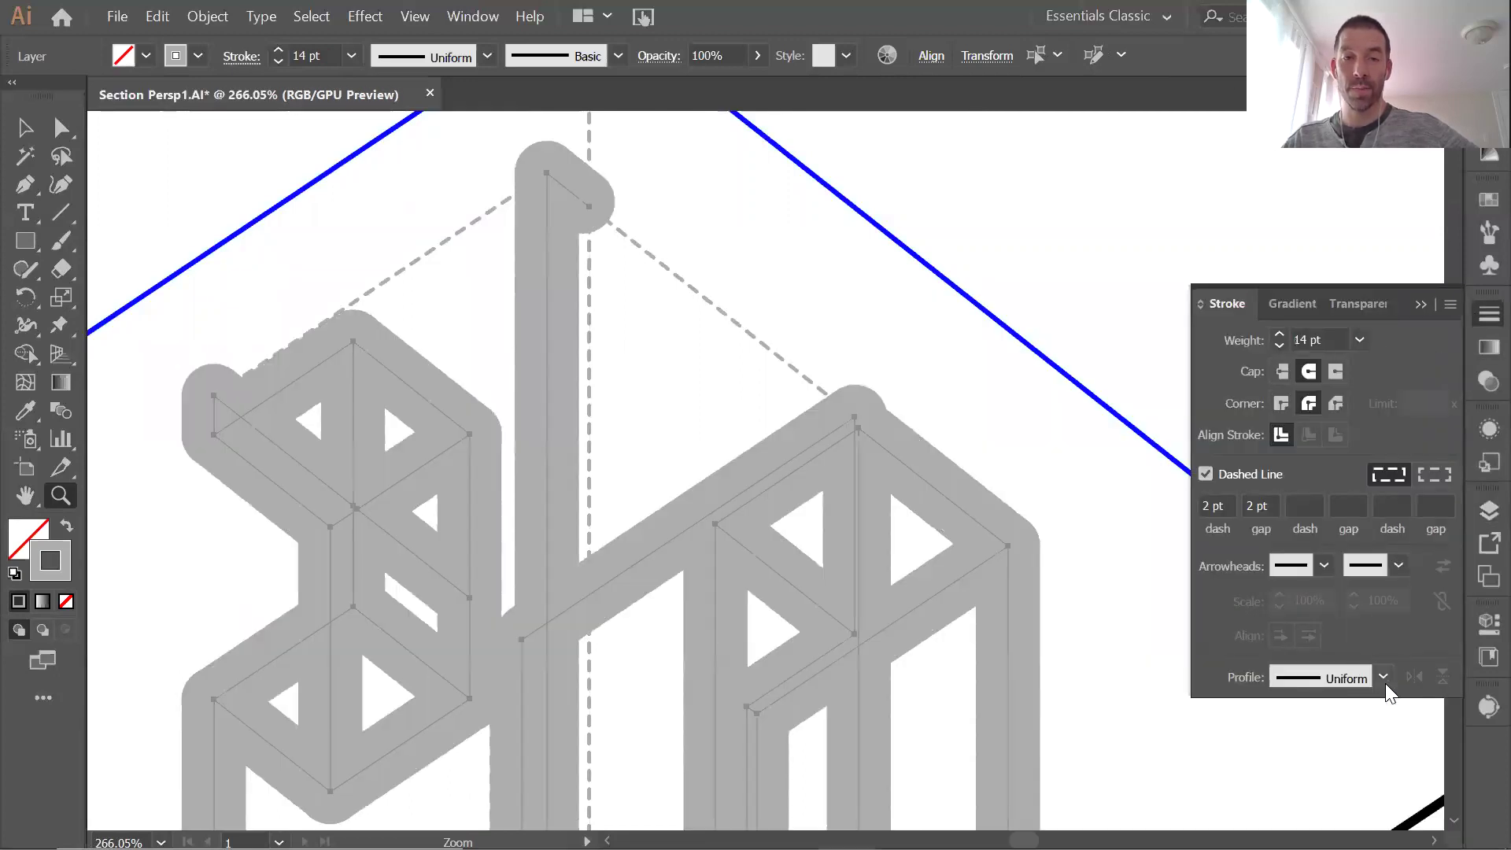
left_click(1357, 339)
left_click(1387, 375)
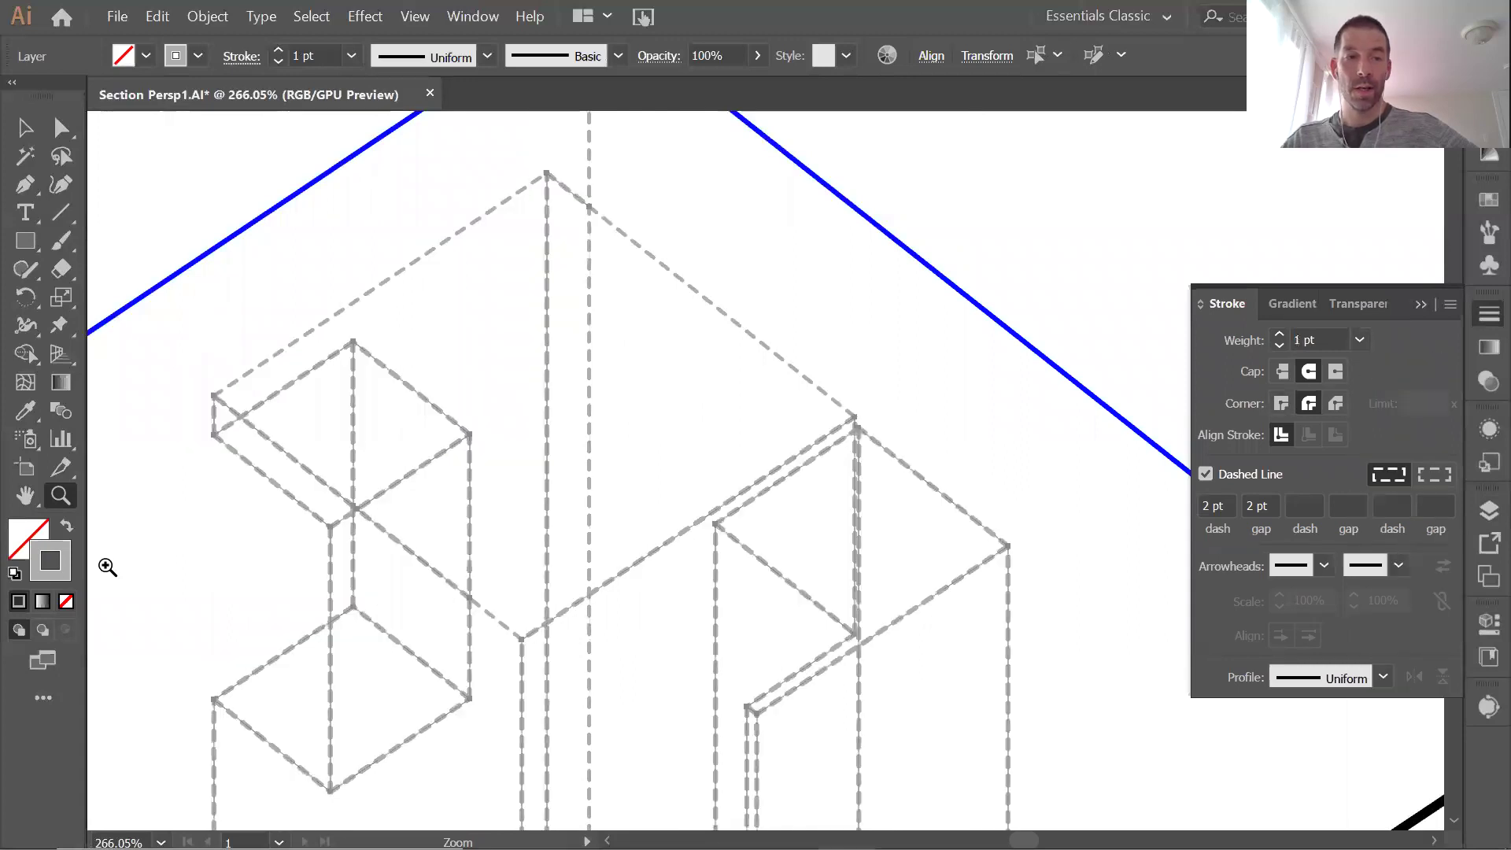
Make the hidden-line stroke red (FF0000) with a 5 pt dash length
double_click(51, 571)
left_click_drag(590, 388, 633, 203)
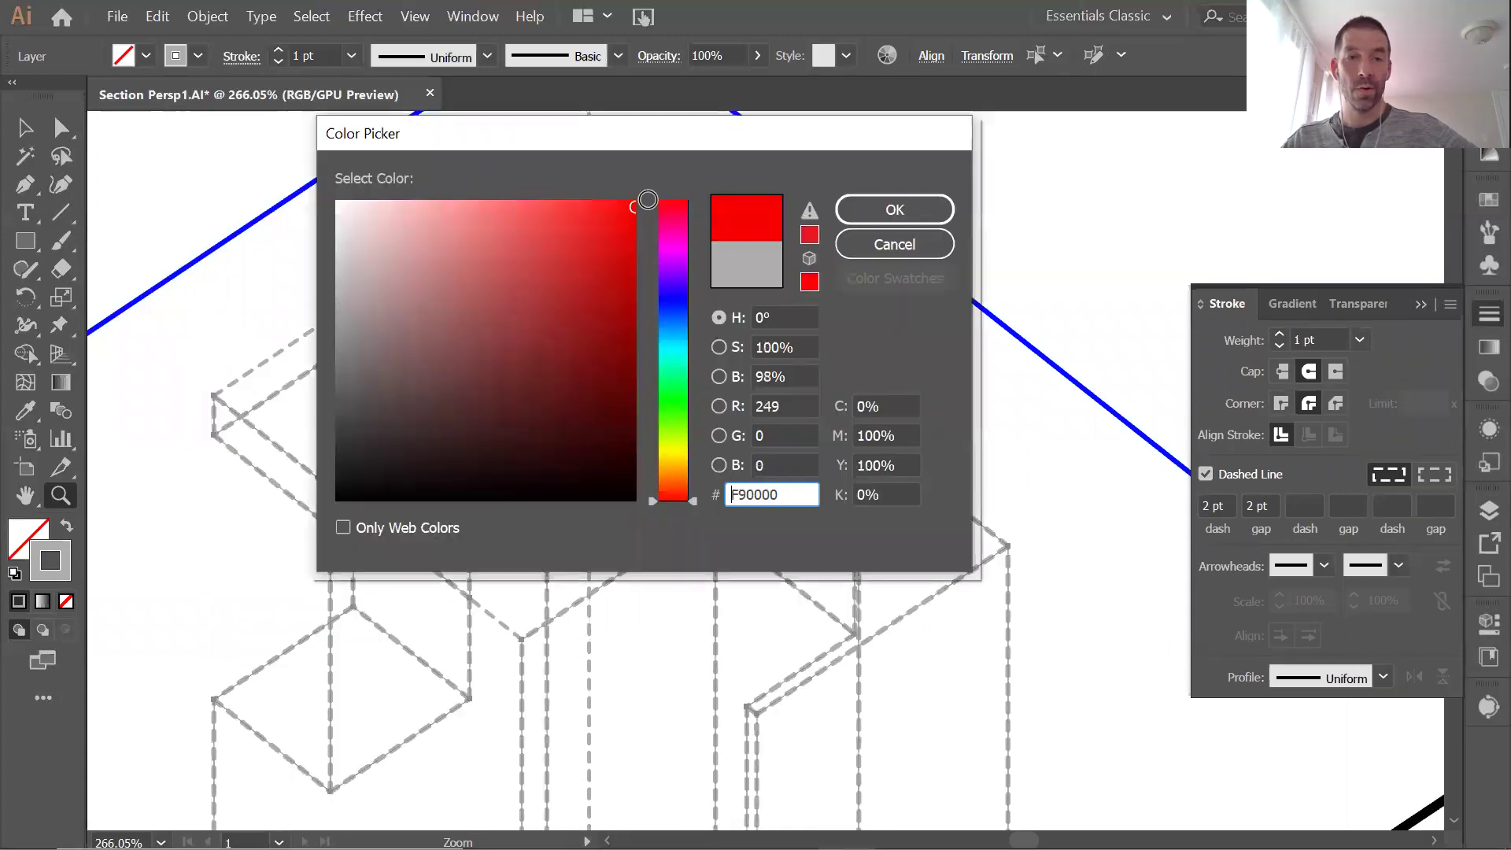
left_click(858, 208)
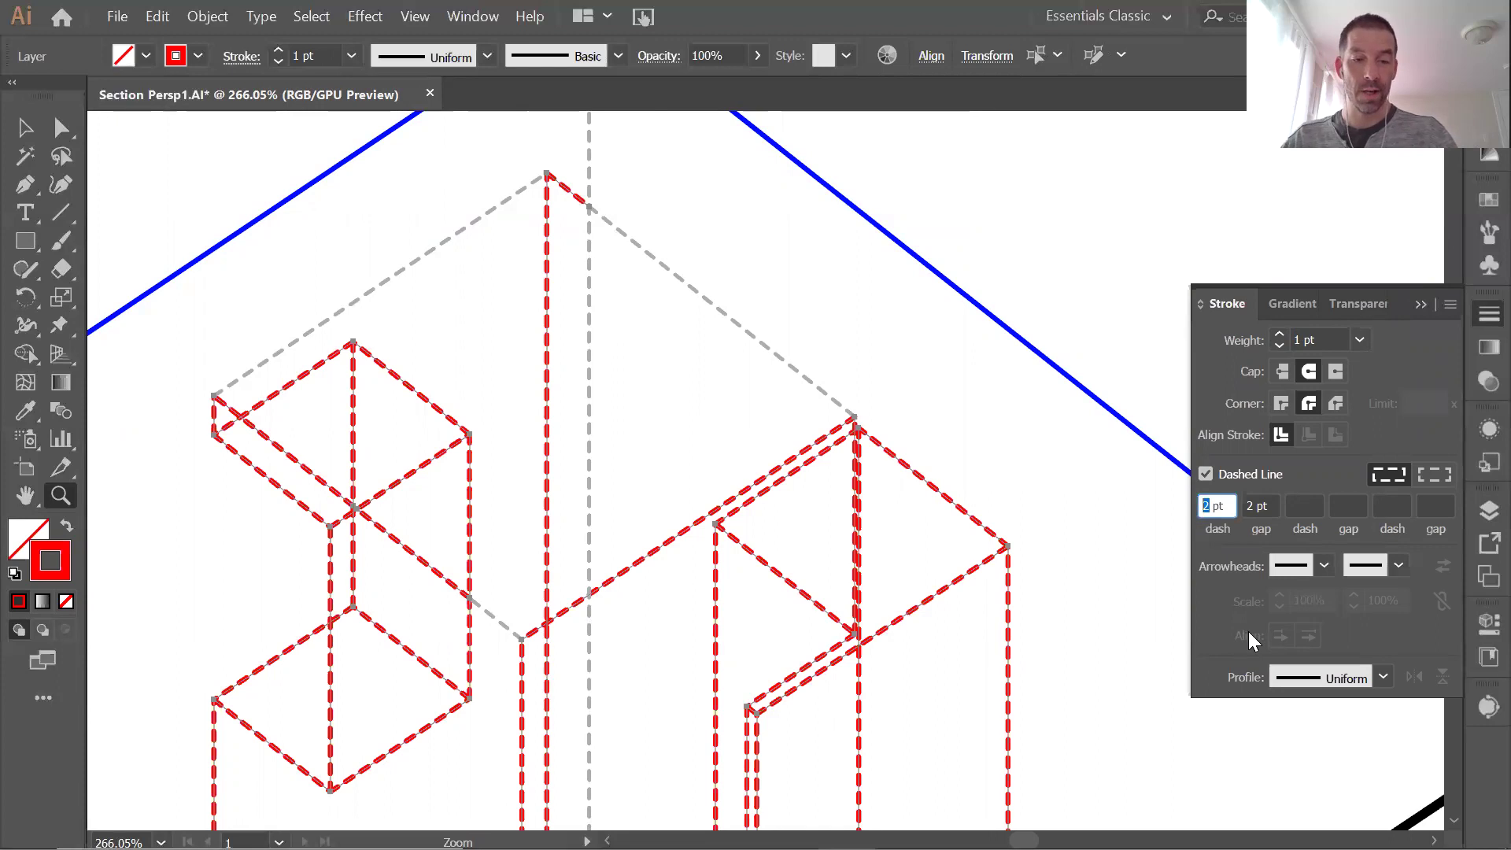
type("5")
left_click(1248, 504)
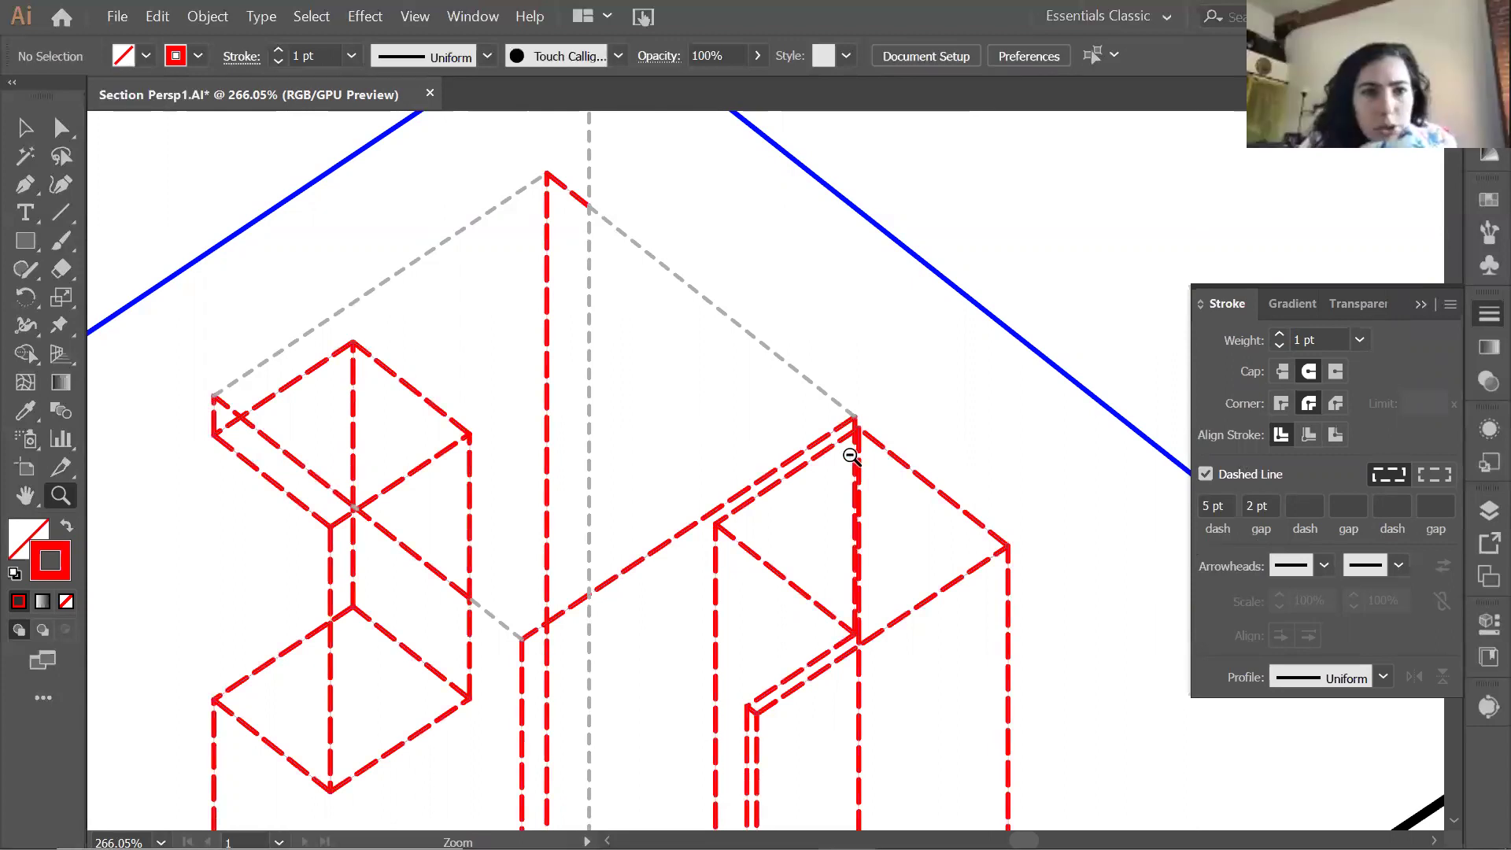
Deselect and zoom out to view the whole drawing with its red dashed hidden lines
left_click(712, 490, "alt")
left_click(712, 490, "alt")
left_click(715, 491, "alt")
left_click(715, 491, "alt")
scroll(800, 508, "up", 6)
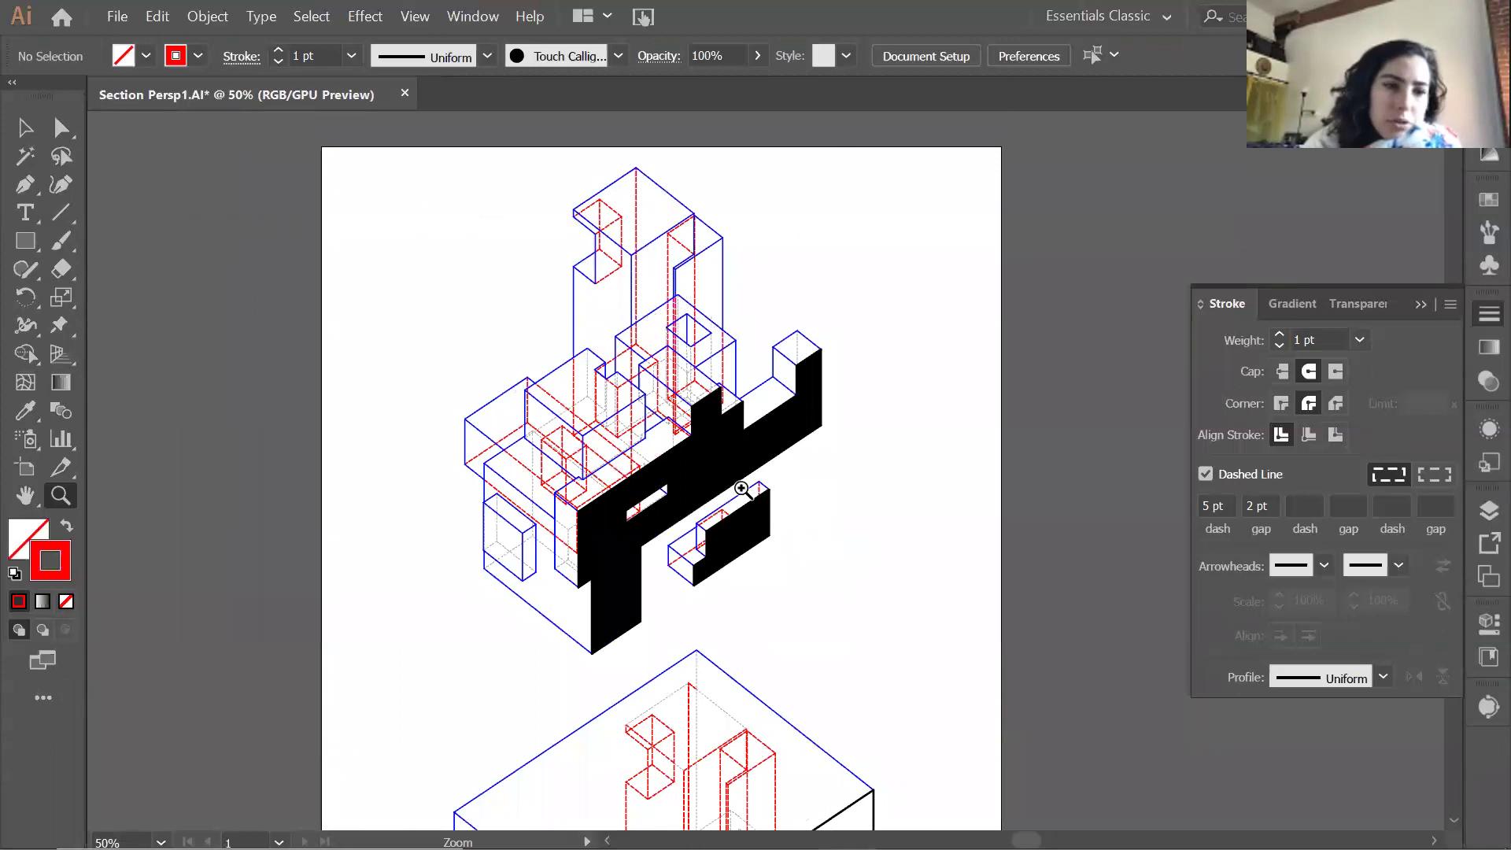
mouse_move(459, 244)
left_mouse_down()
mouse_move(924, 641)
mouse_move(913, 684)
left_mouse_up()
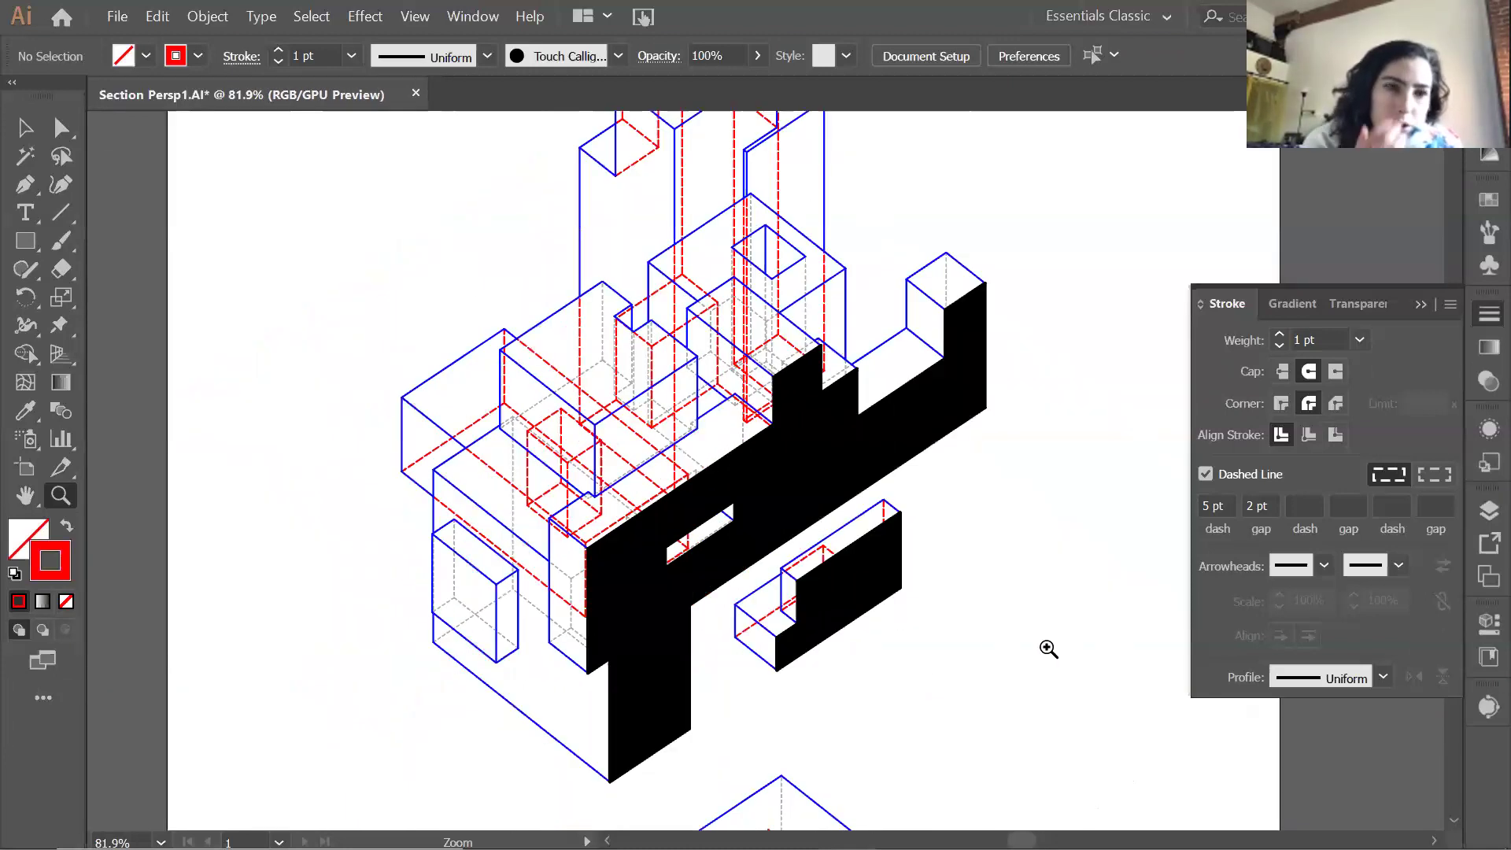
left_click(1420, 306)
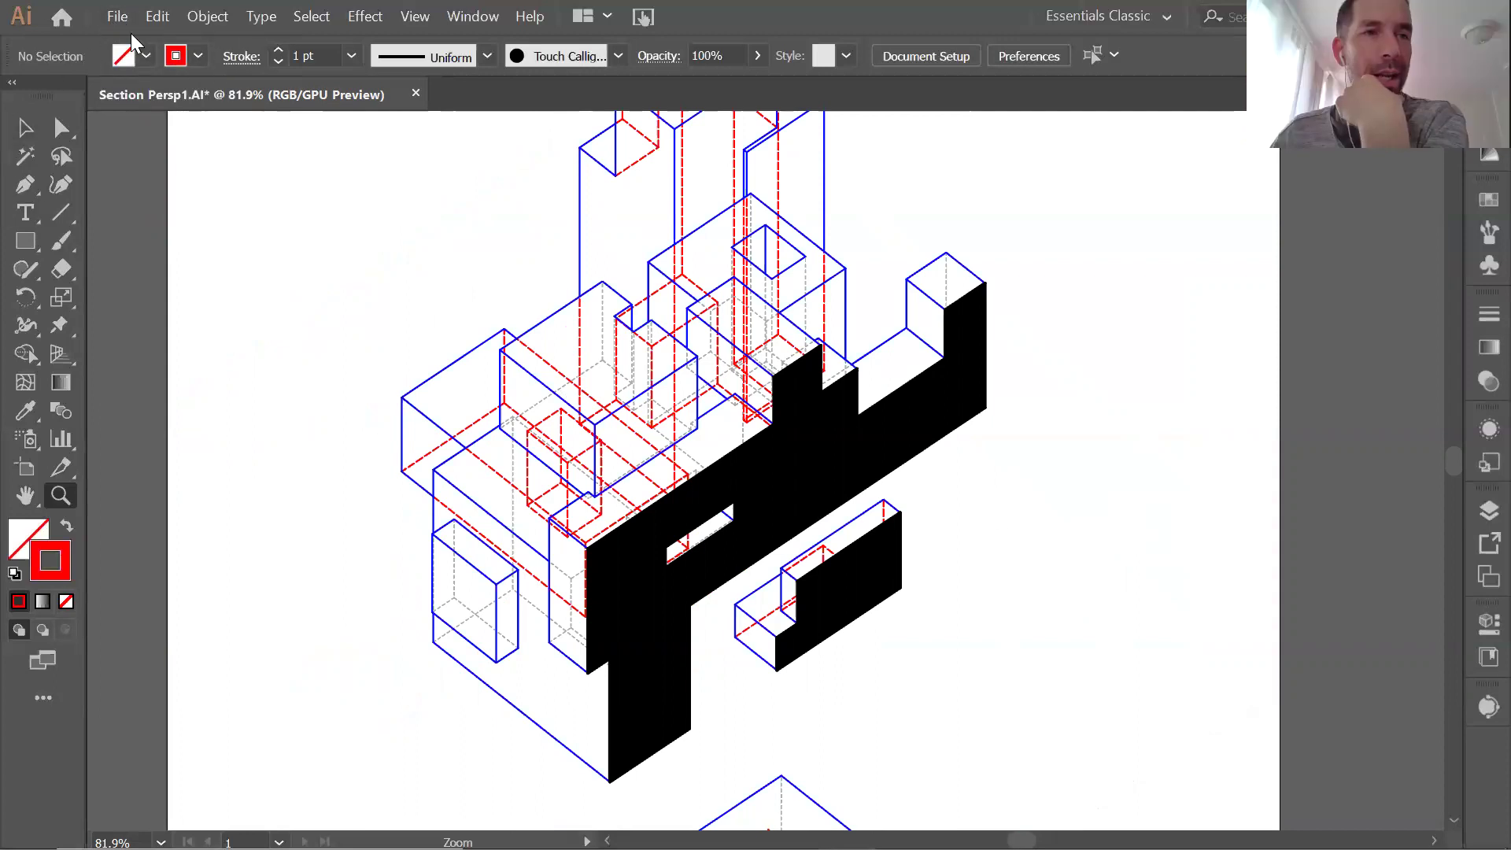
left_click(1488, 315)
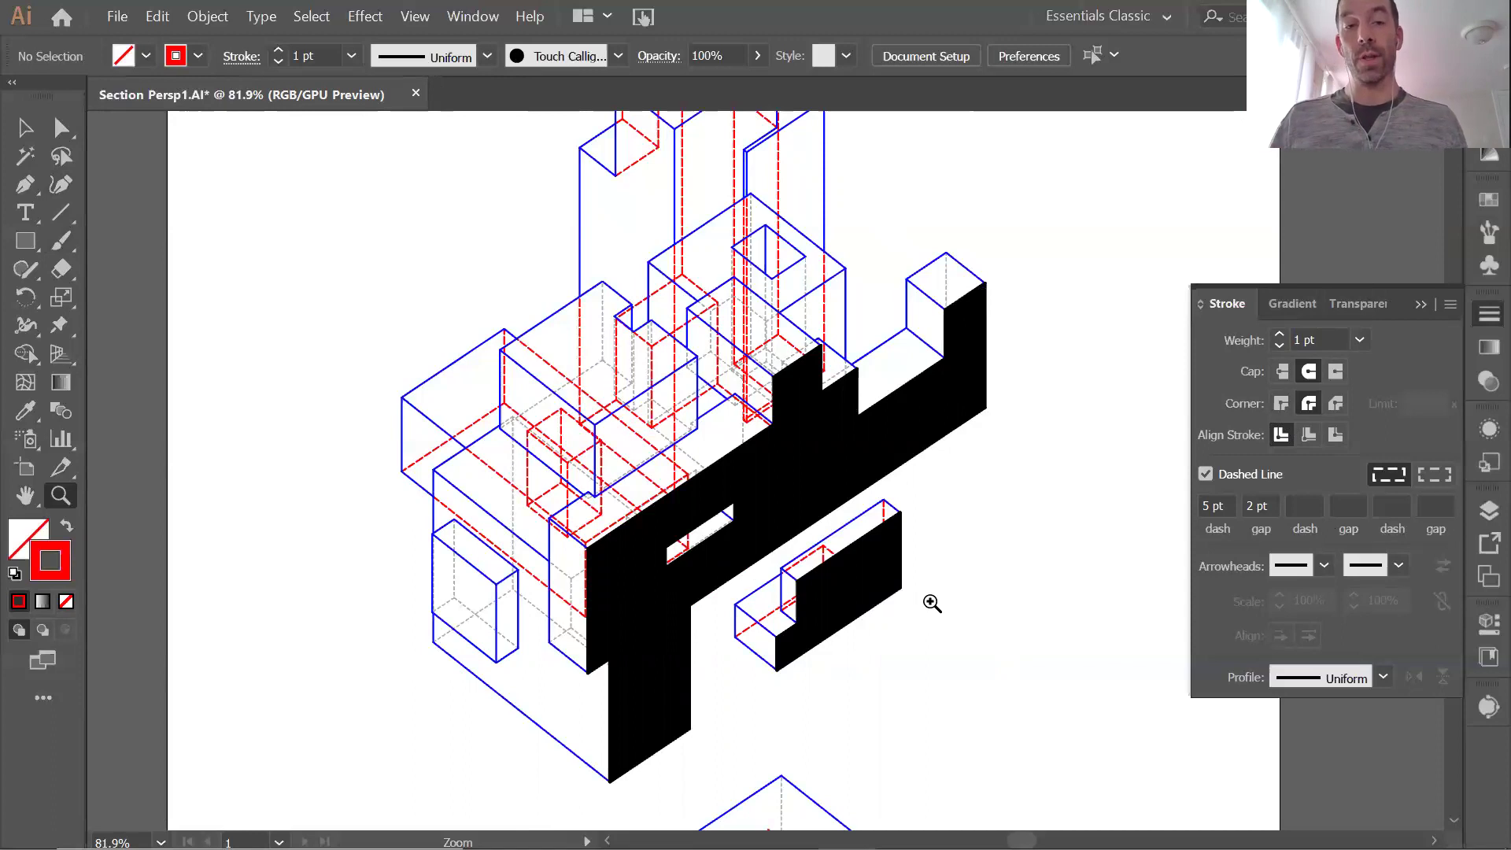
Hide the six Make2D curve layers, keeping the ProjectBread1, Site and ProjectBread2 ClippingPlaneIntersections layers visible
left_click(1487, 511)
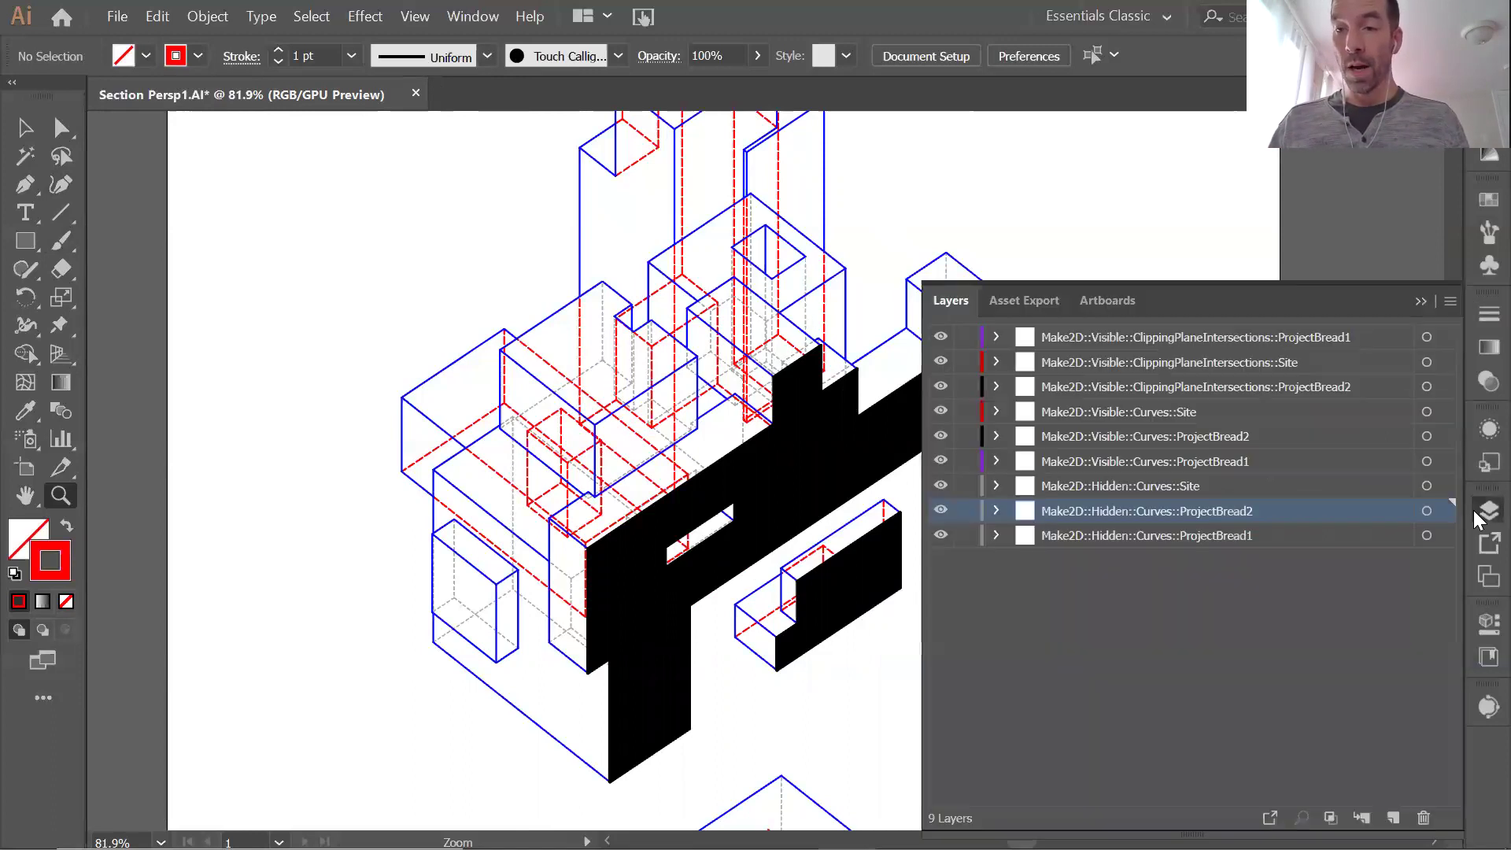
left_click(1154, 340)
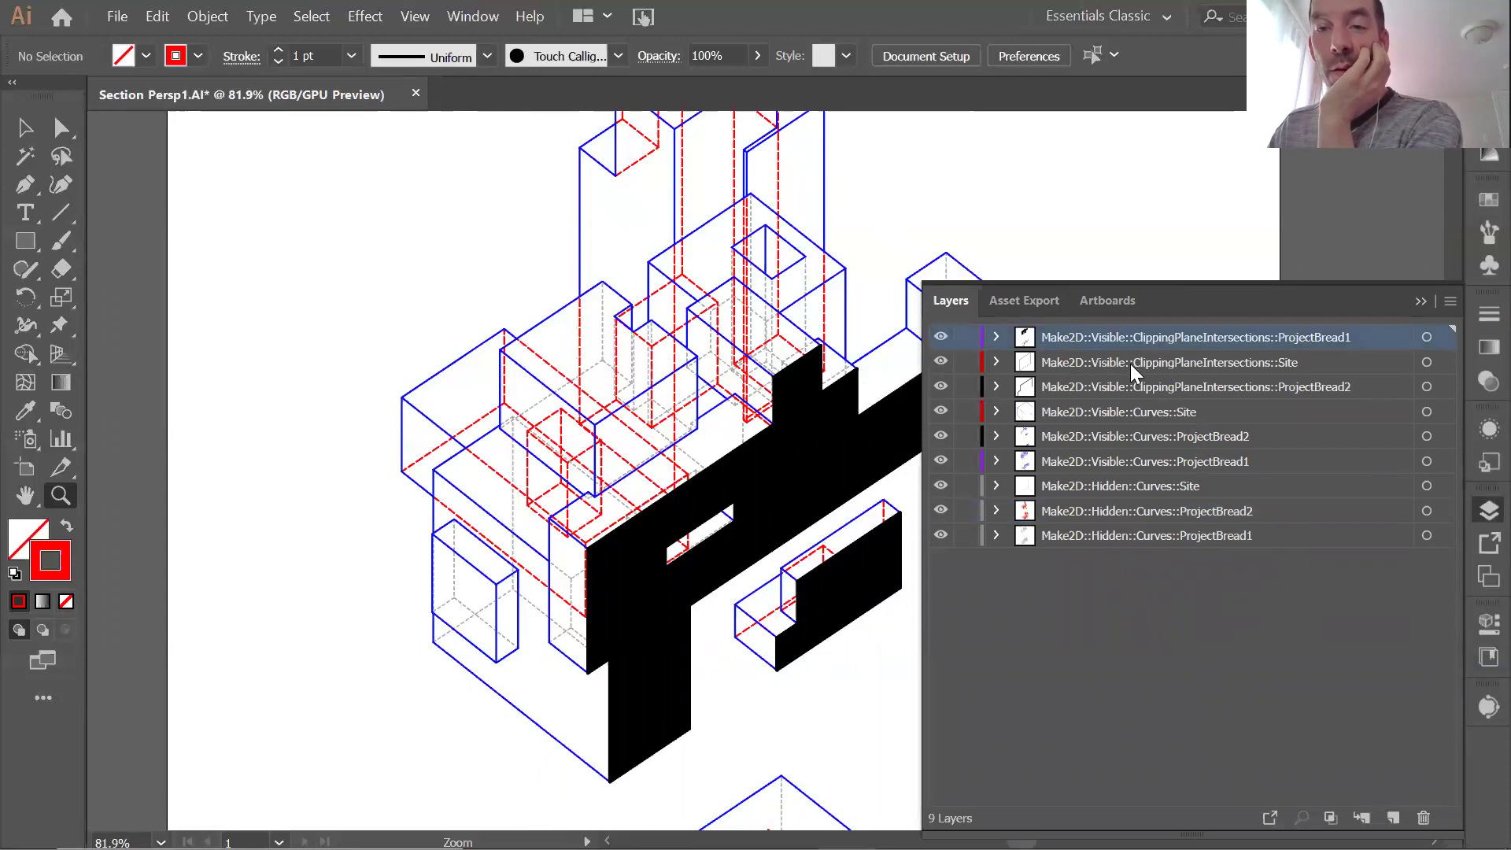
left_click(1176, 365)
left_click(1170, 386)
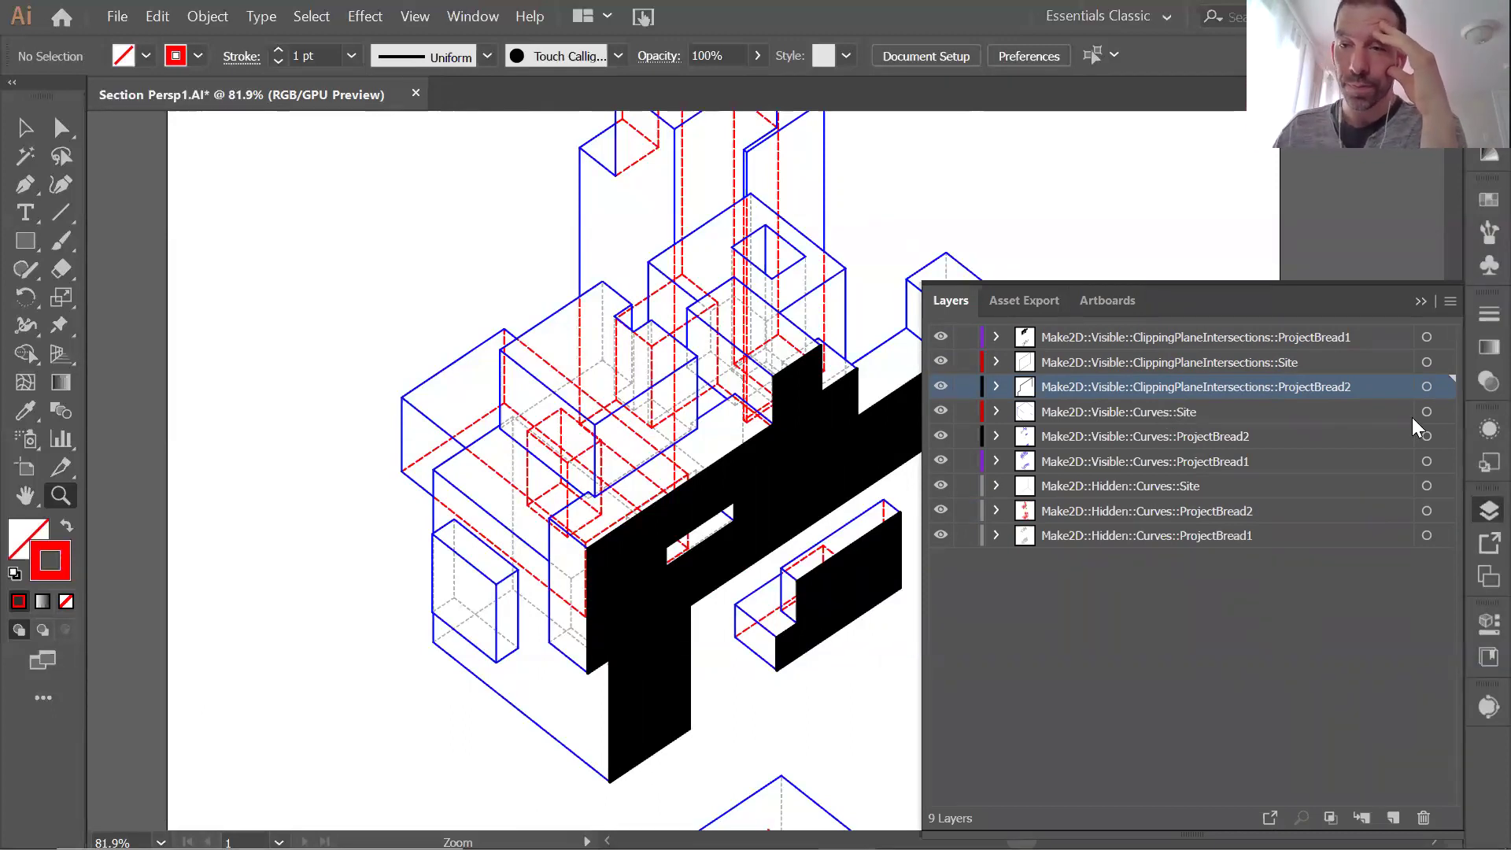
left_click_drag(938, 411, 941, 542)
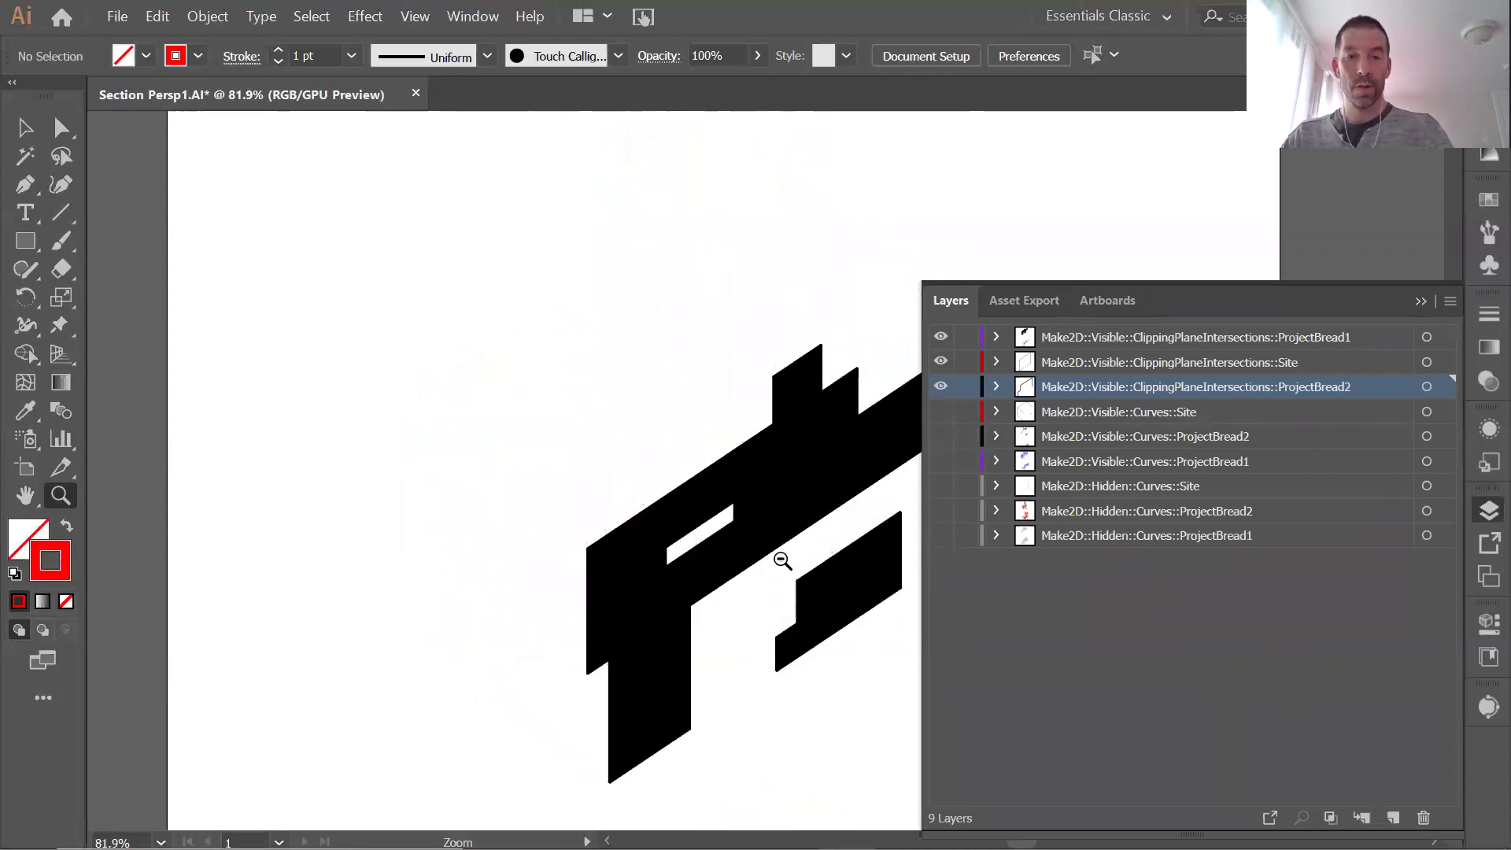
Zoom to the whole artboard, then inspect the lower drawing's section cut at 66.67%
key("ctrl+minus")
key("ctrl+minus")
key("ctrl+minus")
left_click_drag(810, 634, 777, 572)
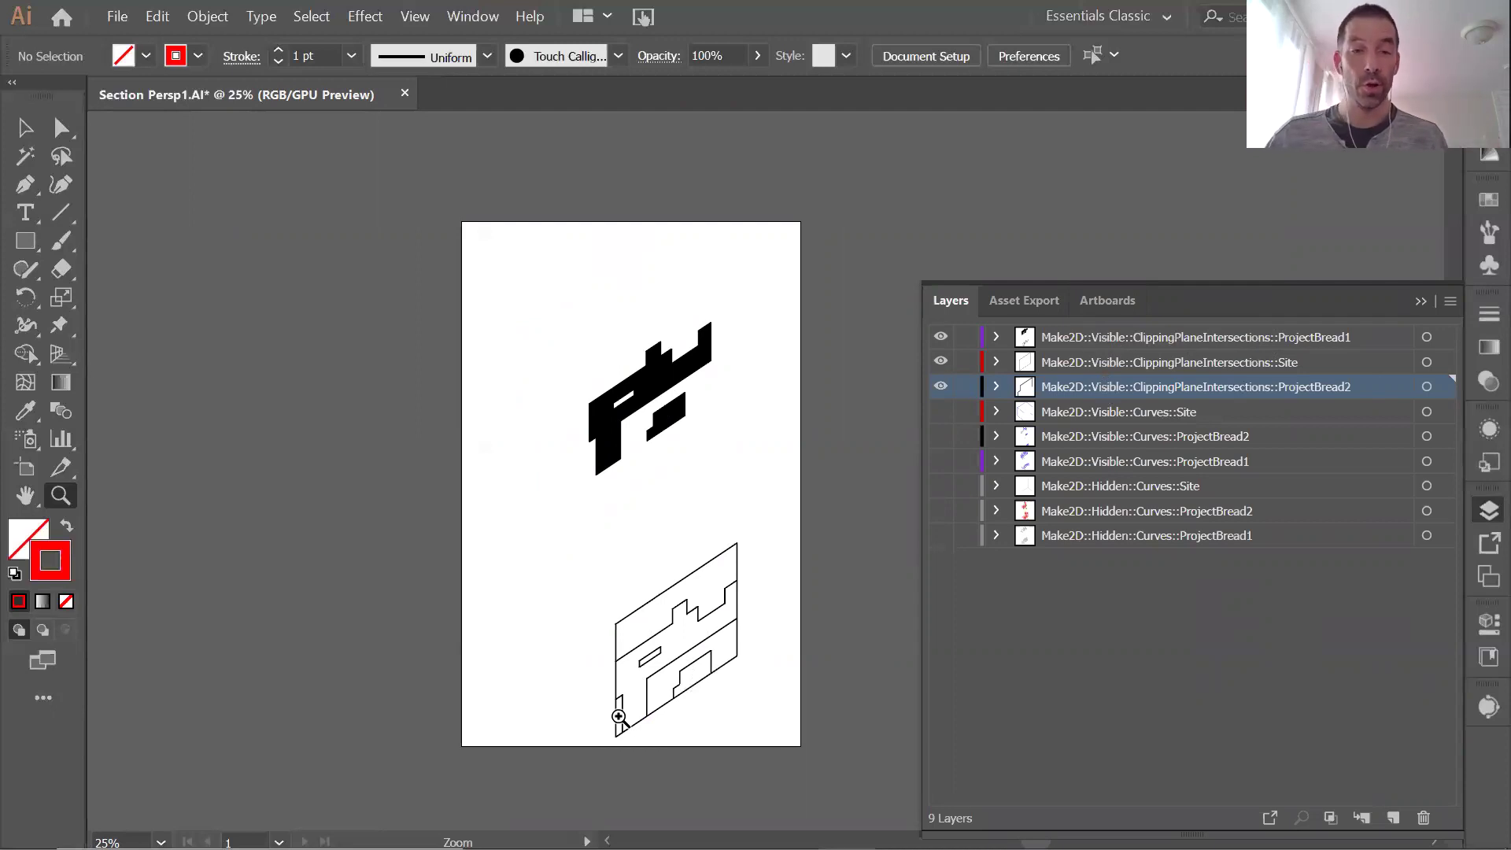
left_click_drag(589, 565, 807, 720)
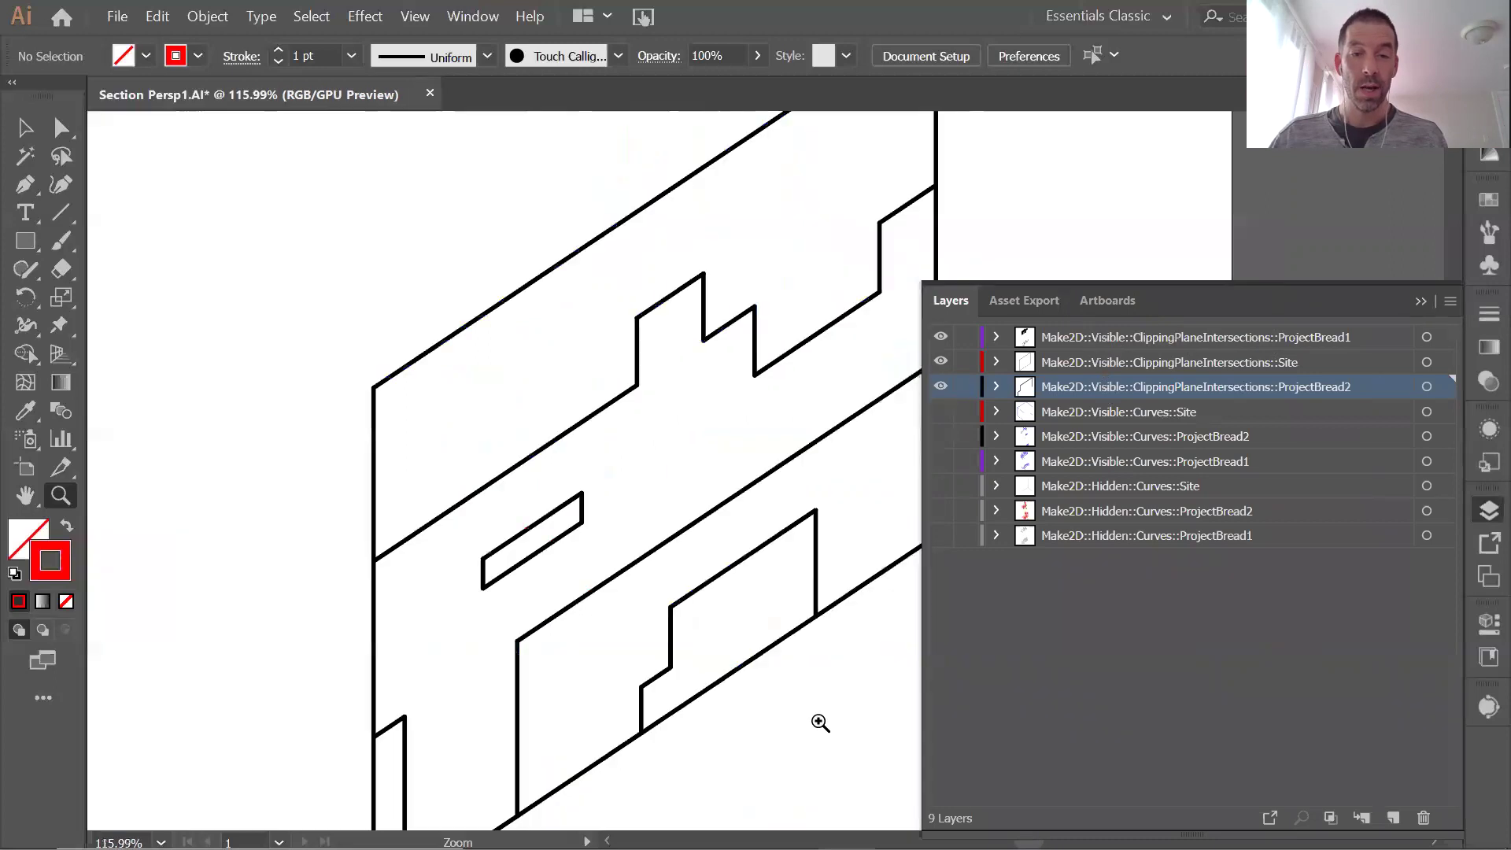
left_click(703, 524, "alt")
left_click(779, 477, "alt")
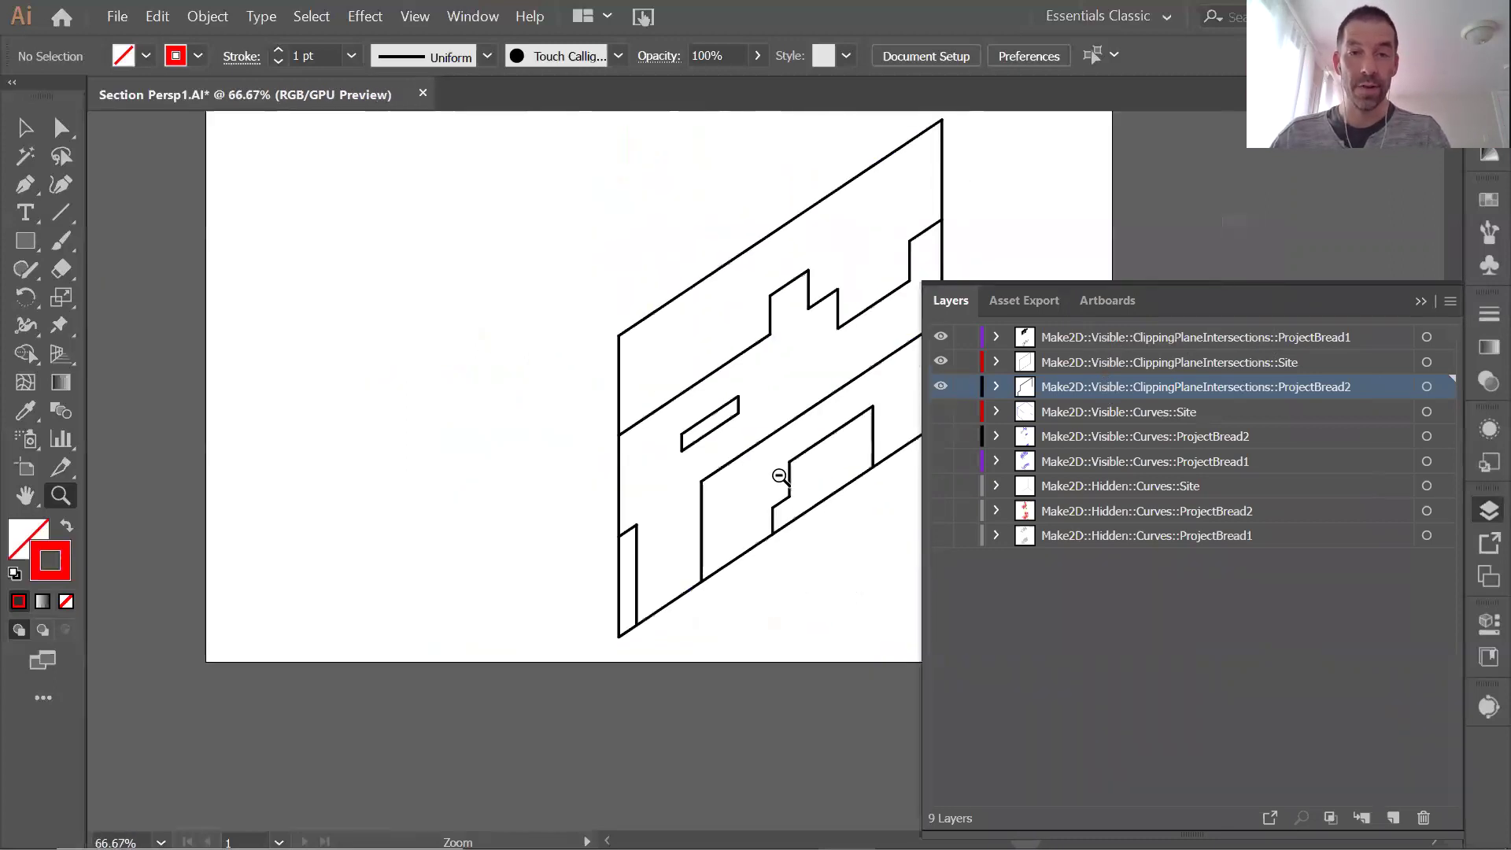
left_click_drag(779, 477, 562, 586)
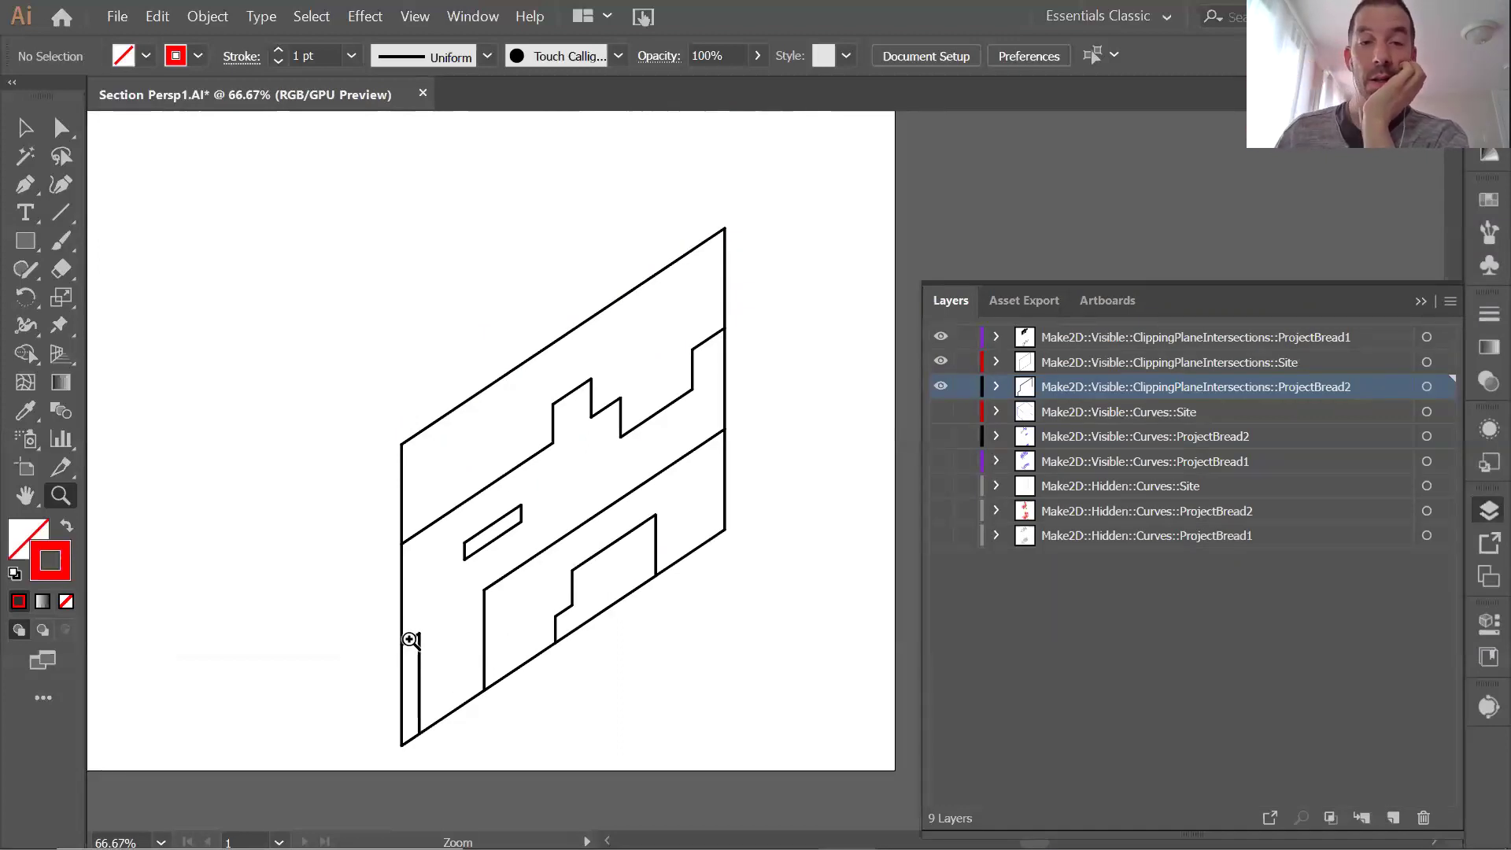
Turn the six Make2D visible and hidden curve layers back on
scroll(594, 517, "up", 5)
scroll(594, 518, "up", 5)
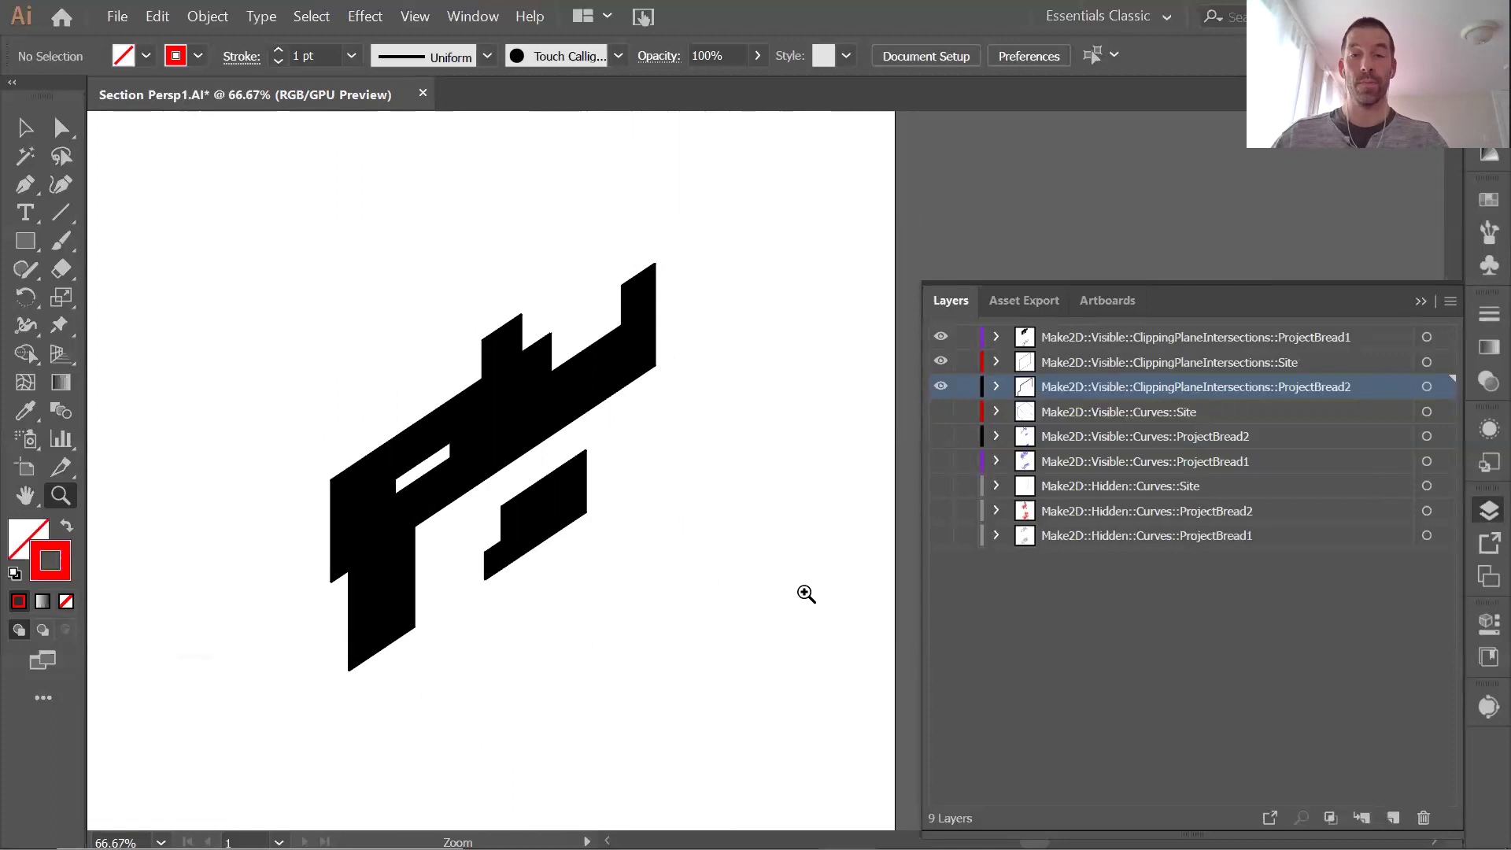
left_click_drag(941, 412, 929, 548)
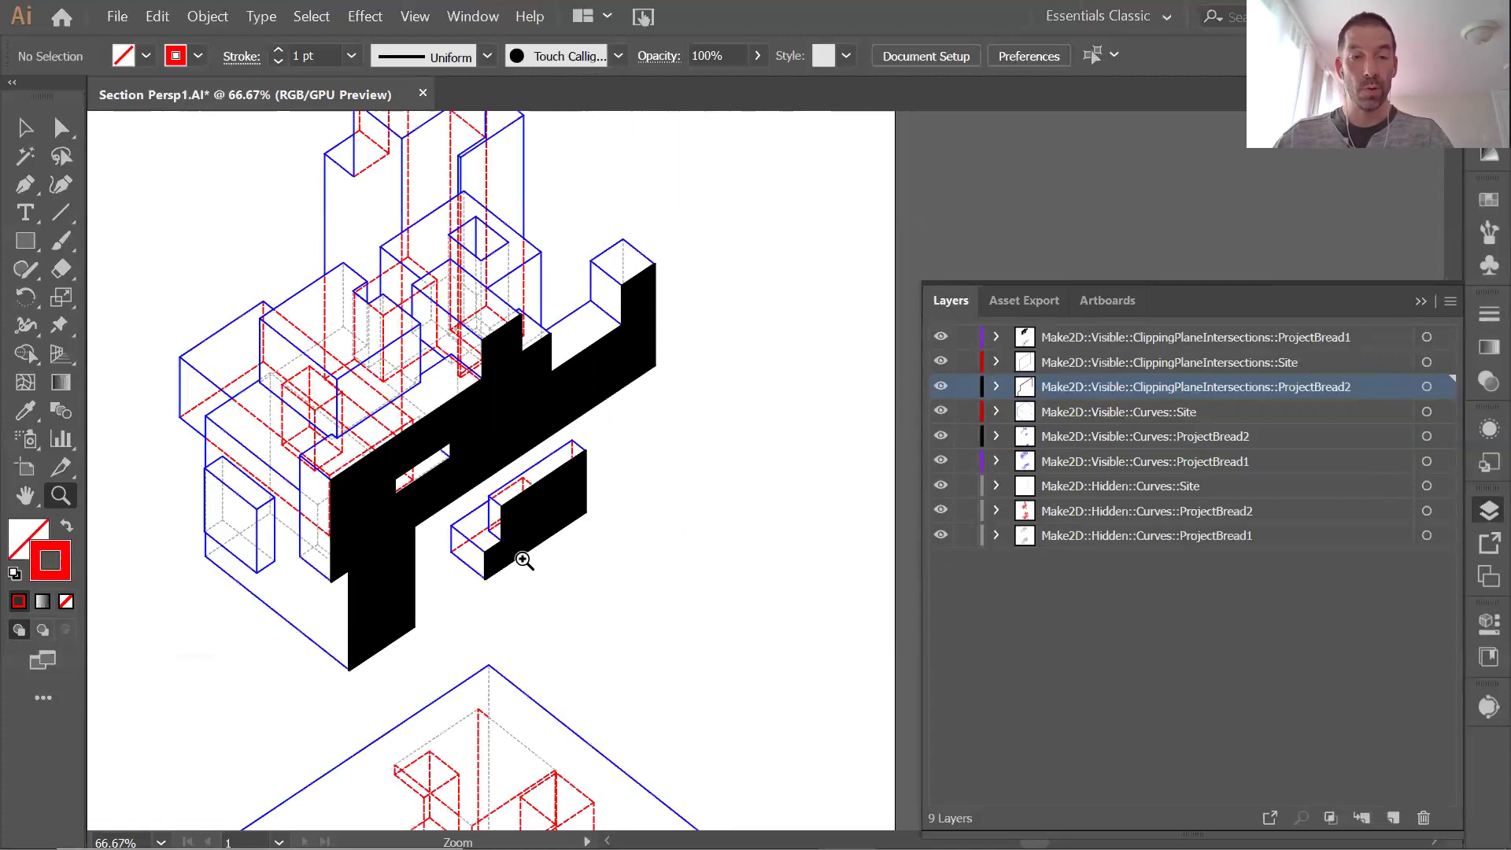
left_click(499, 602, "alt")
left_click(780, 546, "alt")
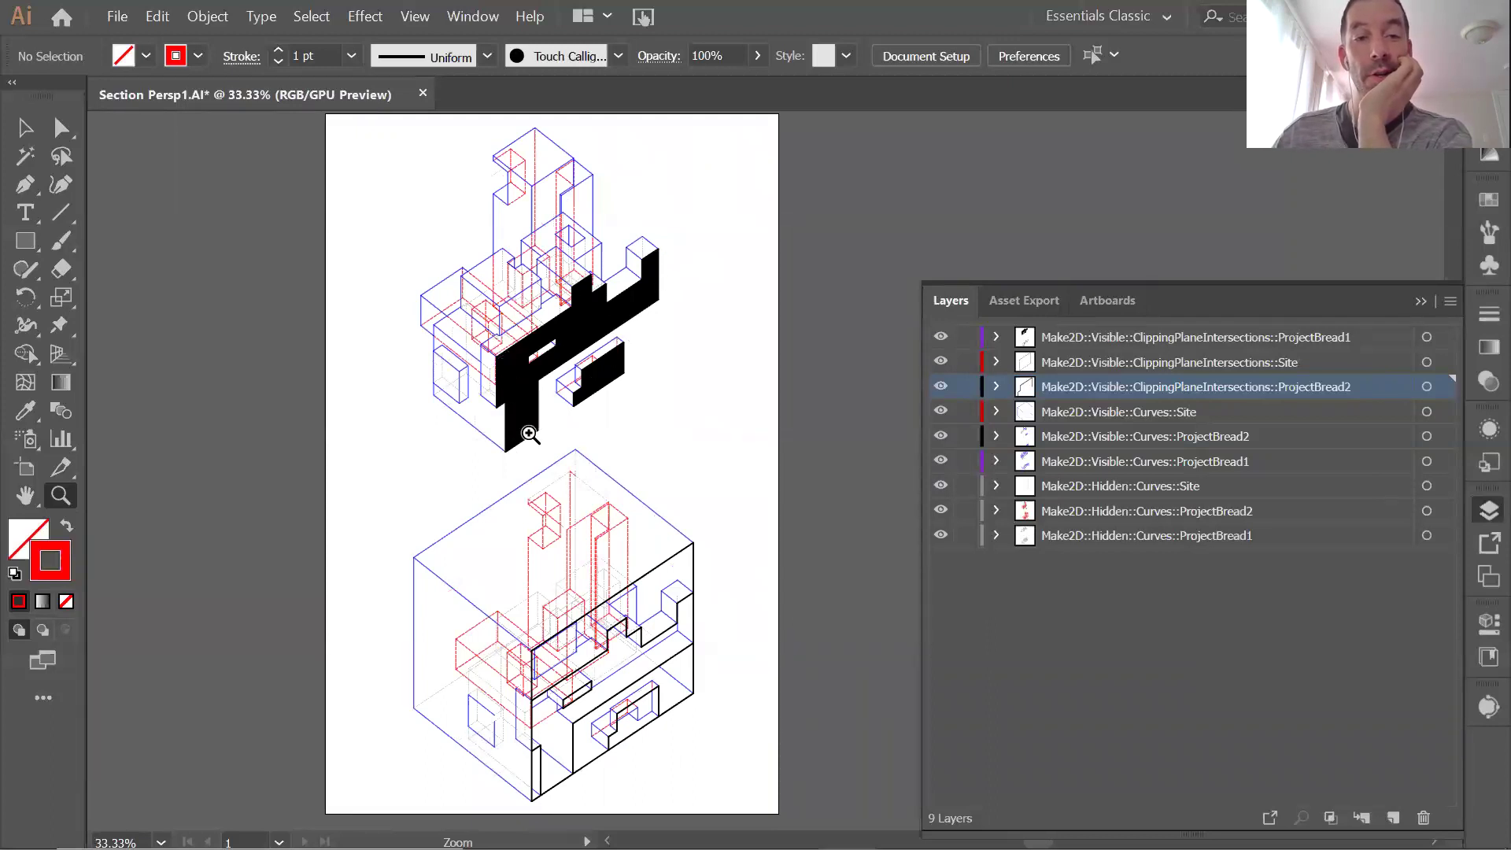
scroll(662, 648, "down", 2)
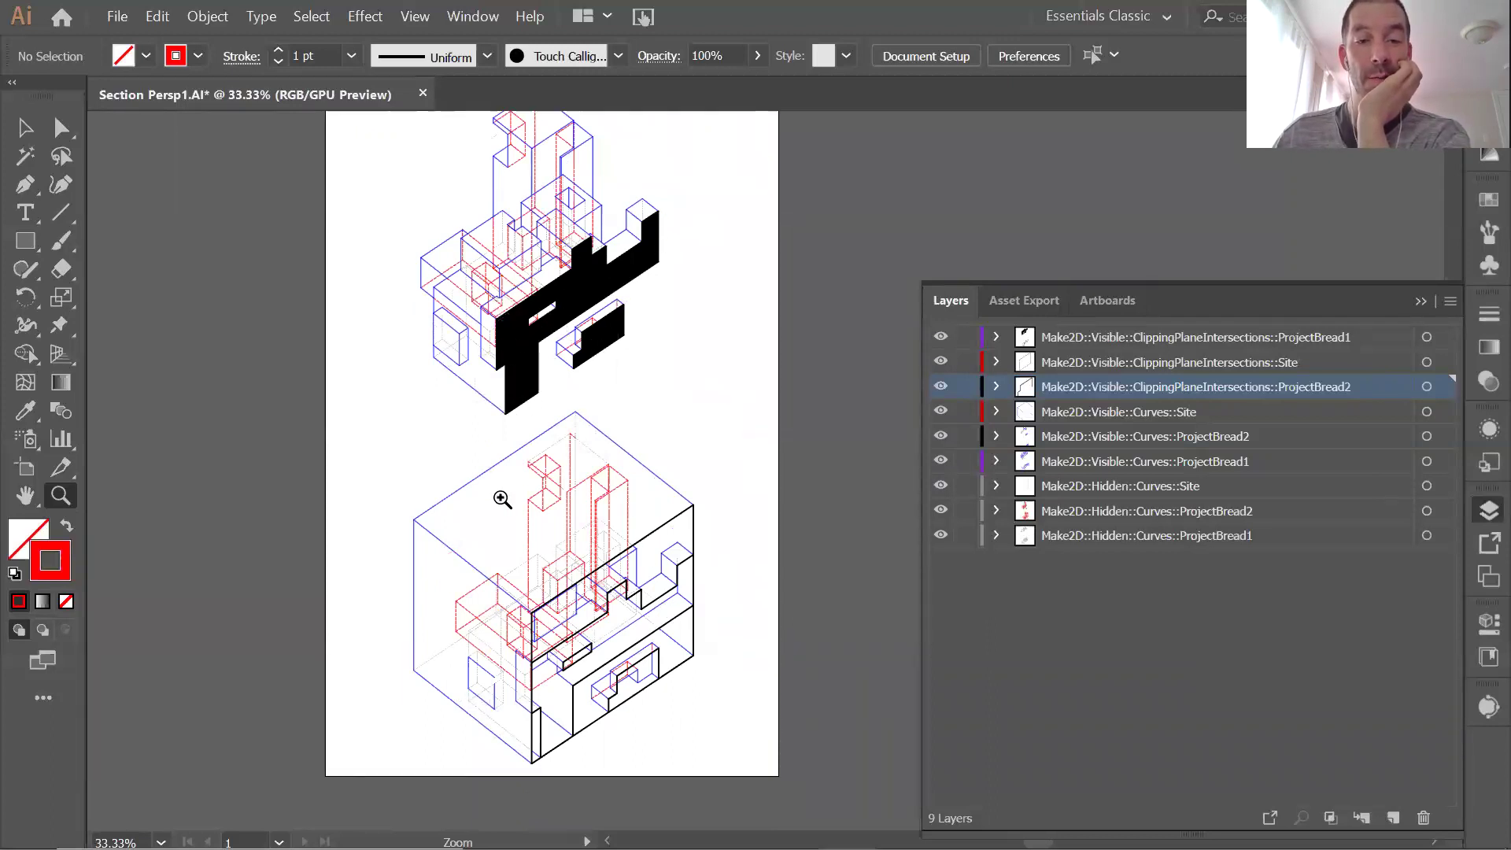
left_click_drag(500, 496, 779, 791)
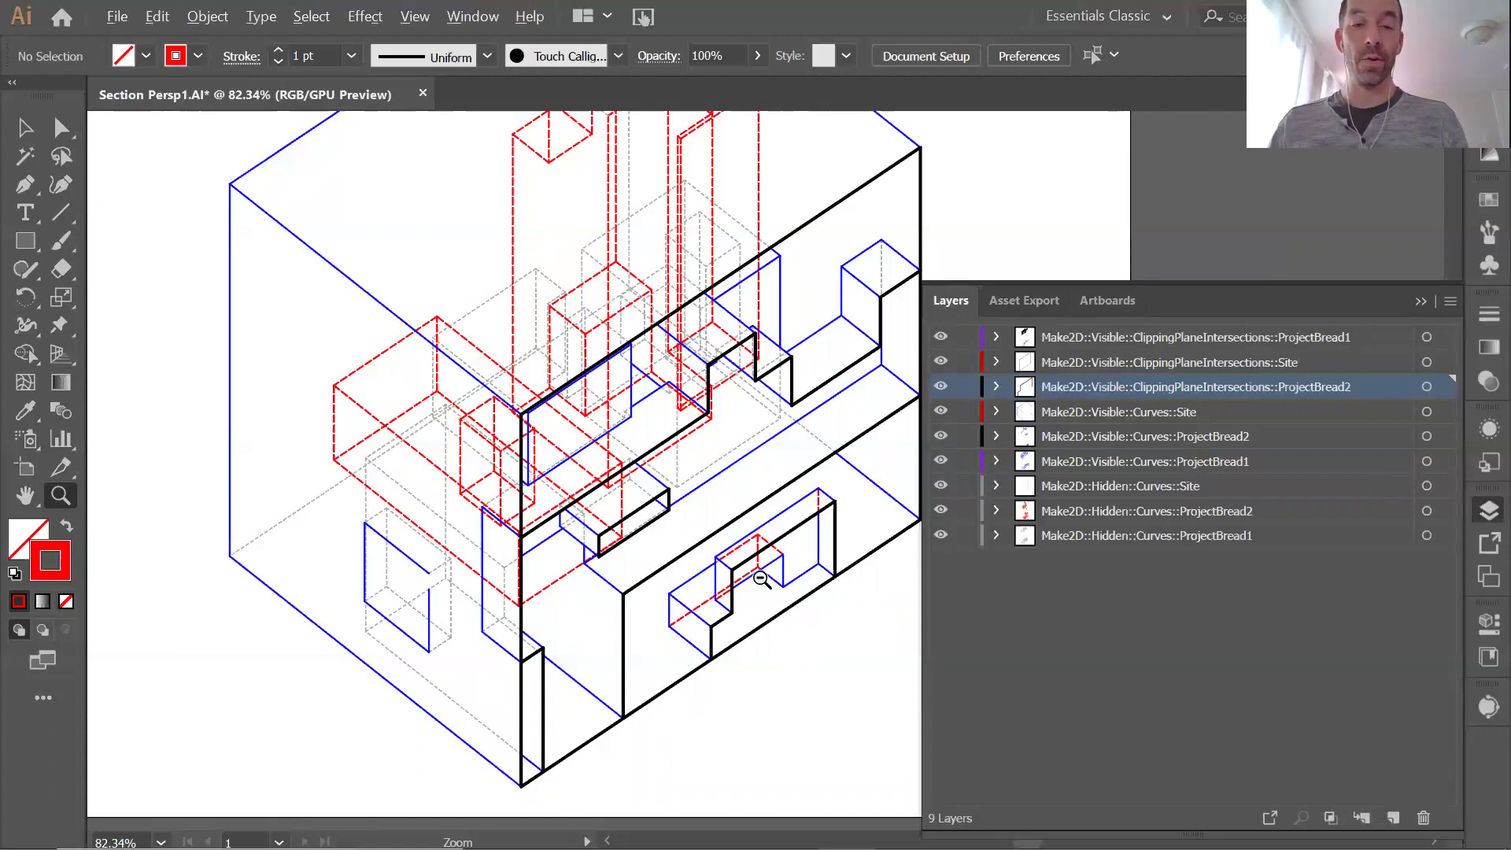
left_click(800, 651, "alt")
left_click(759, 314, "alt")
left_click(763, 310, "alt")
left_click(775, 338, "alt")
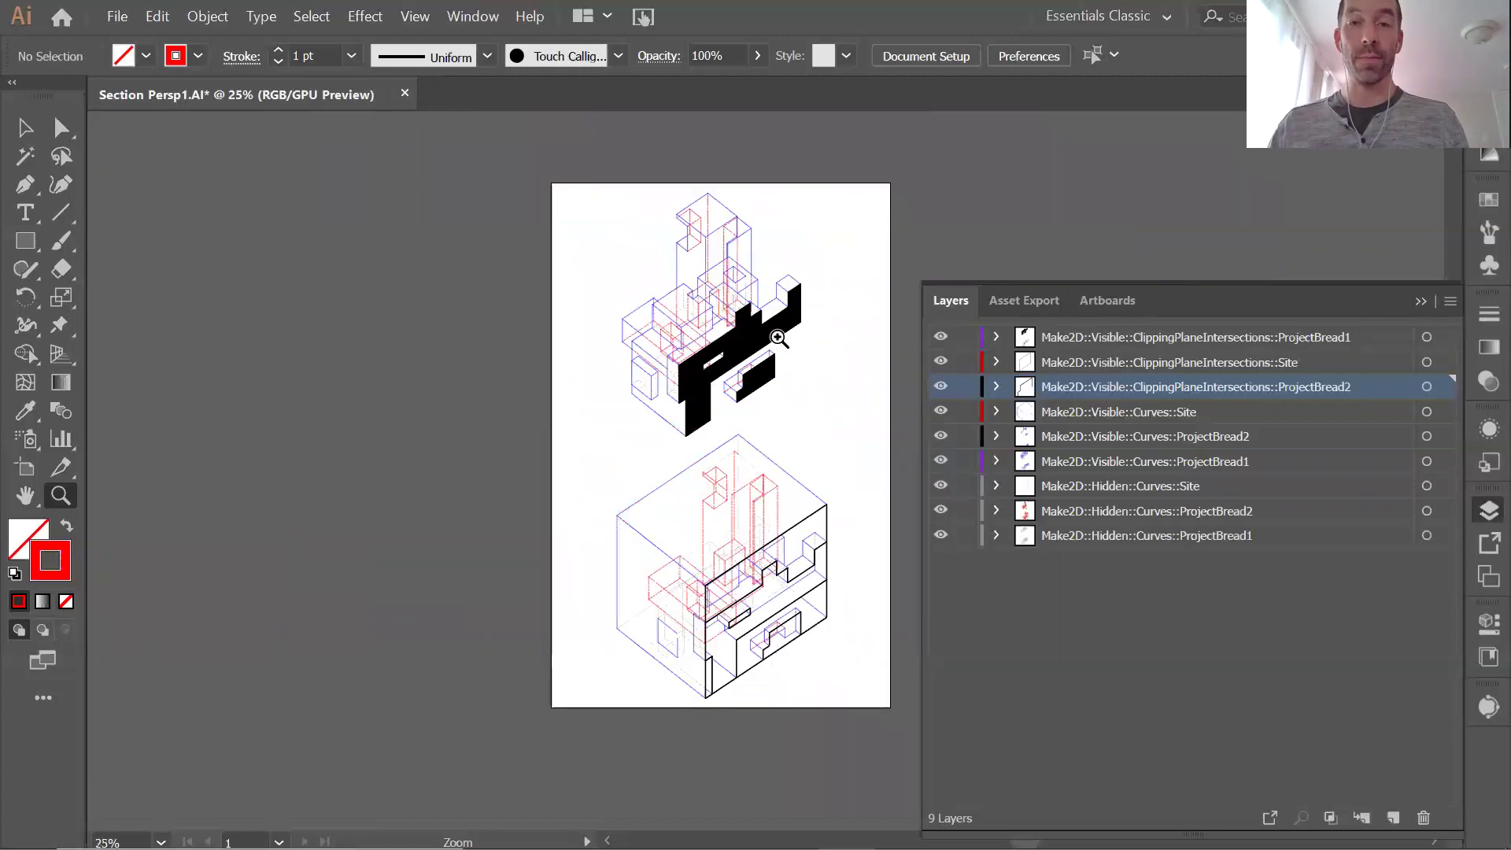
scroll(790, 376, "right", 3)
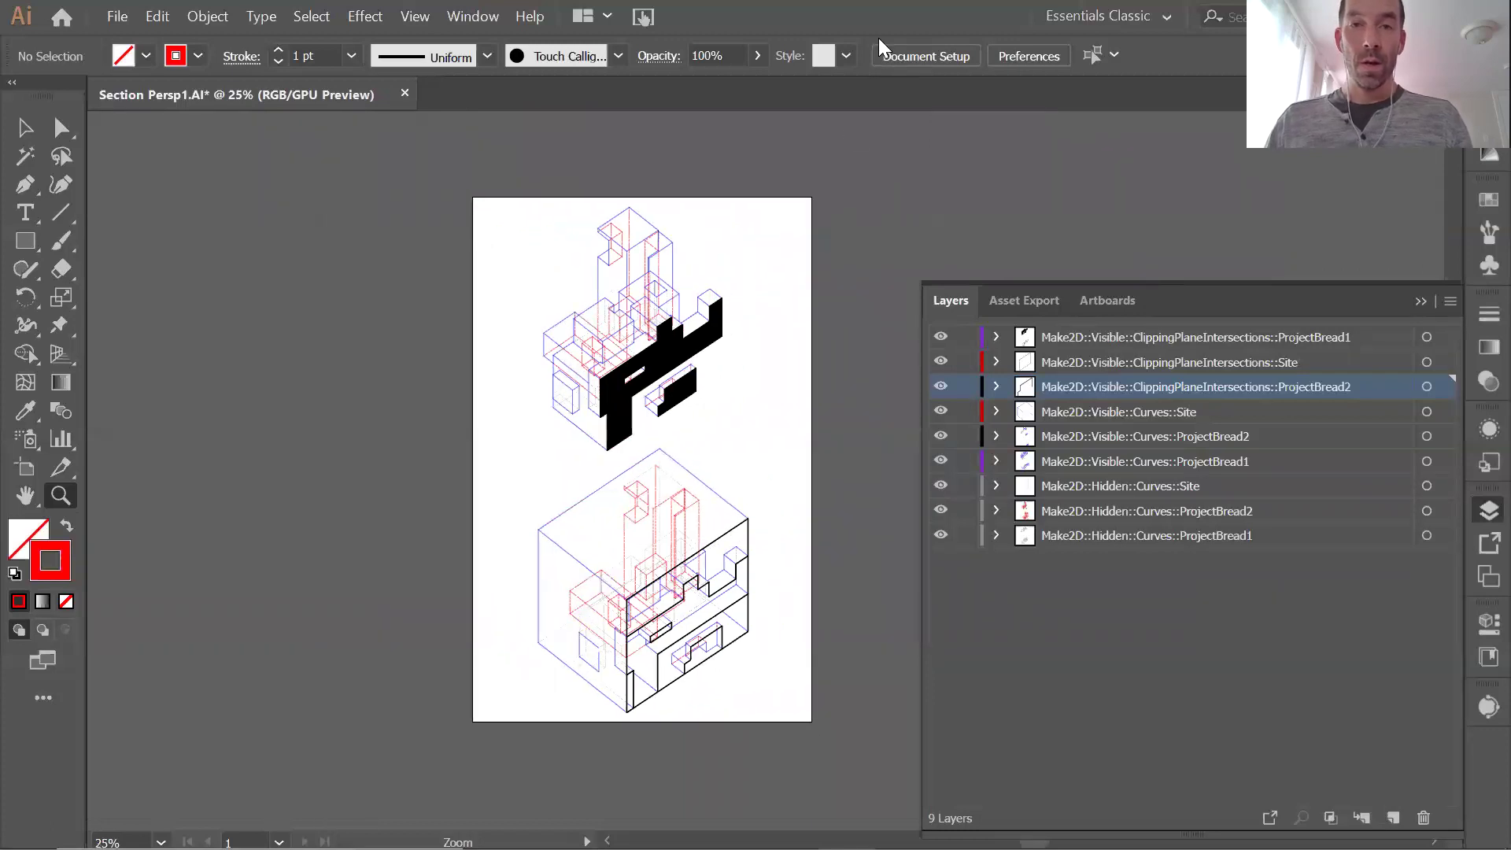